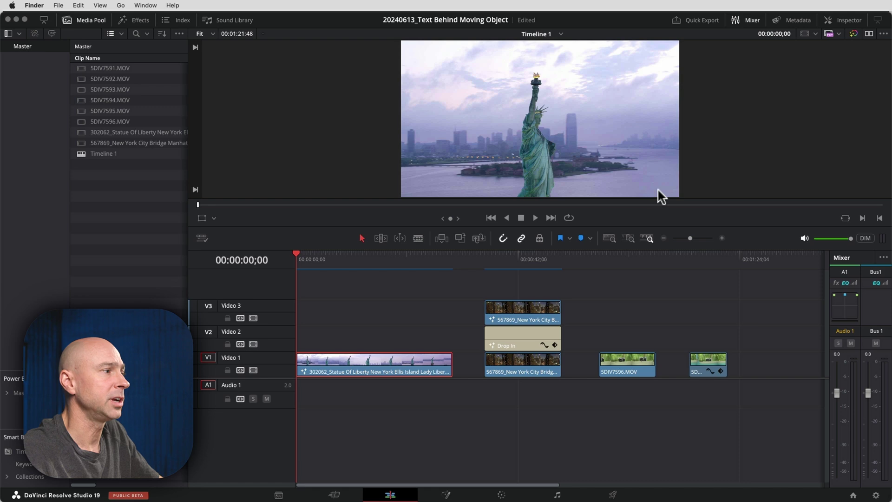
Copy the Drop In title above the start of the Statue of Liberty clip; set zoom 1.240, position X -76, Y -141, rotation 16.2.
{"action": "left_click", "coordinate": [370, 362]}
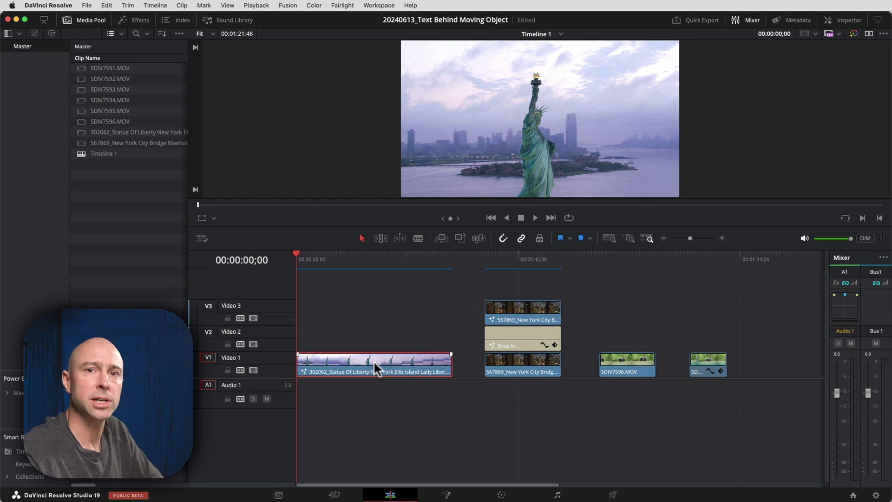
{"action": "left_click_drag", "start_coordinate": [521, 347], "coordinate": [303, 340]}
{"action": "left_click", "coordinate": [328, 256]}
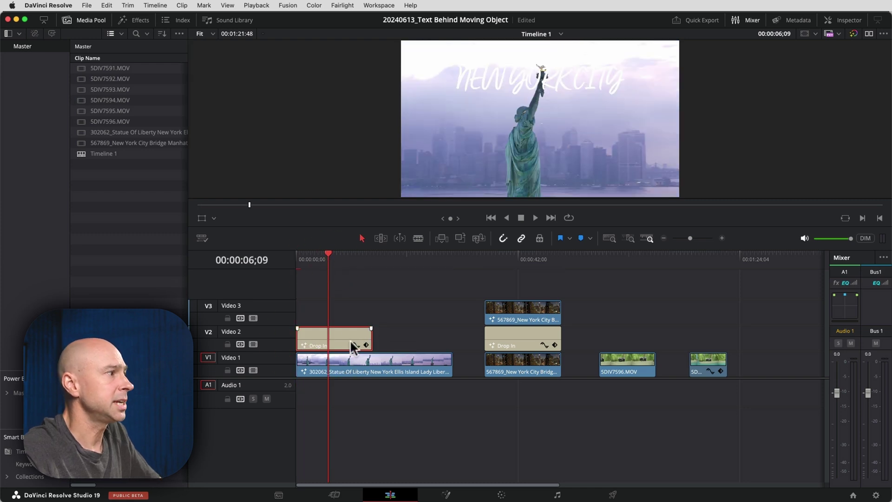
{"action": "left_click", "coordinate": [844, 20]}
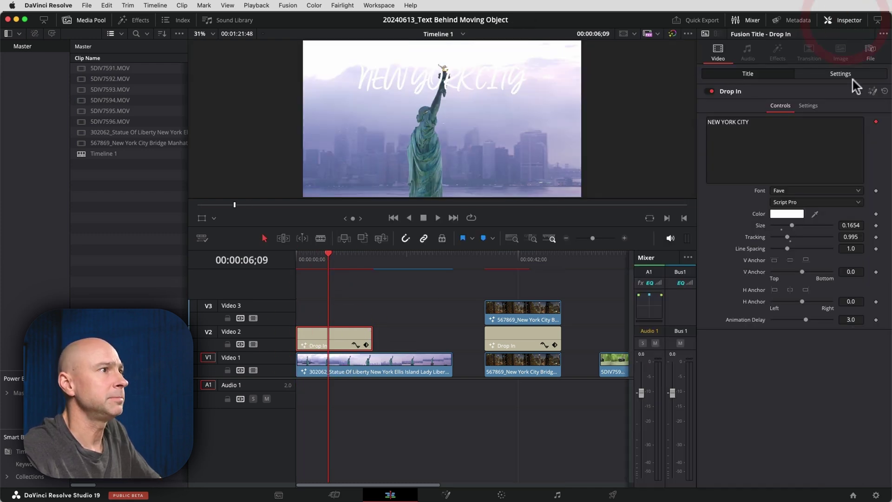
{"action": "left_click", "coordinate": [367, 299]}
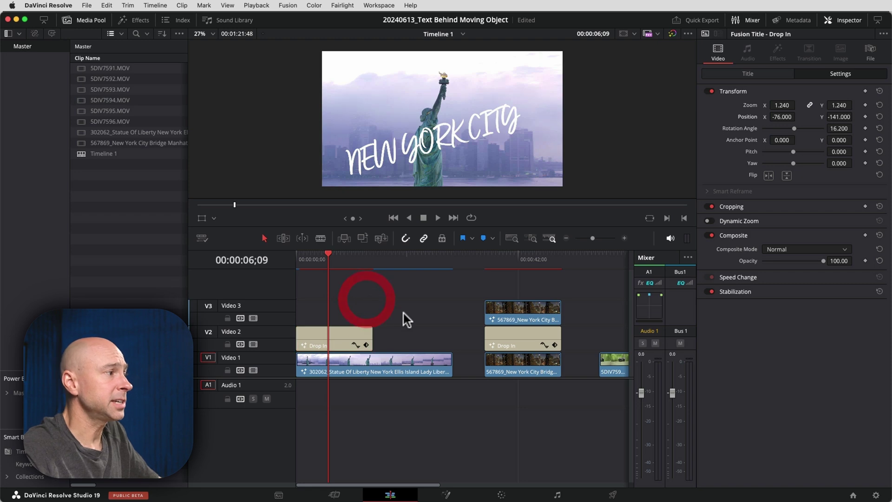
Duplicate the Statue of Liberty clip onto Video 3, directly above the title and aligned with the original.
{"action": "left_click", "coordinate": [387, 365]}
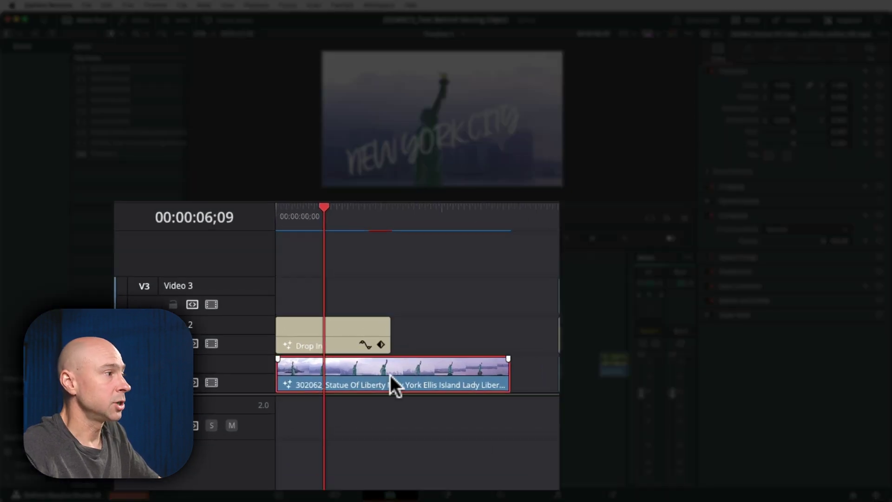
{"action": "left_click_drag", "start_coordinate": [421, 368], "coordinate": [414, 301]}
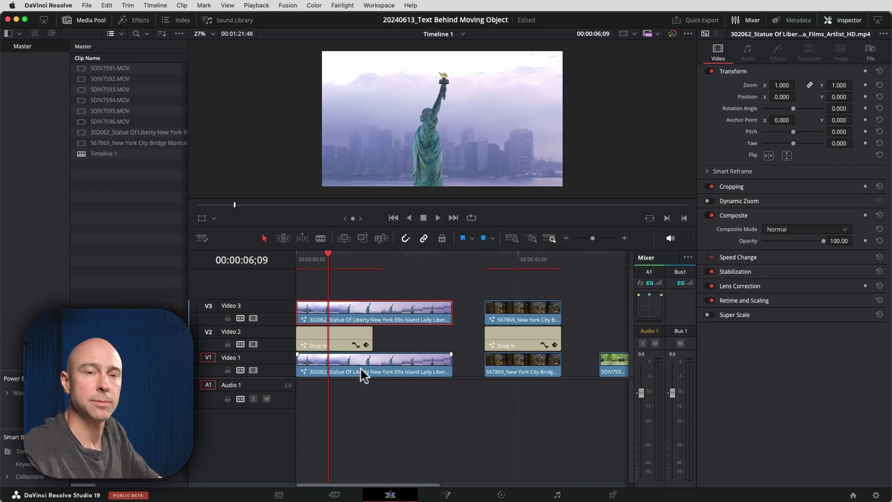
{"action": "left_click", "coordinate": [365, 307]}
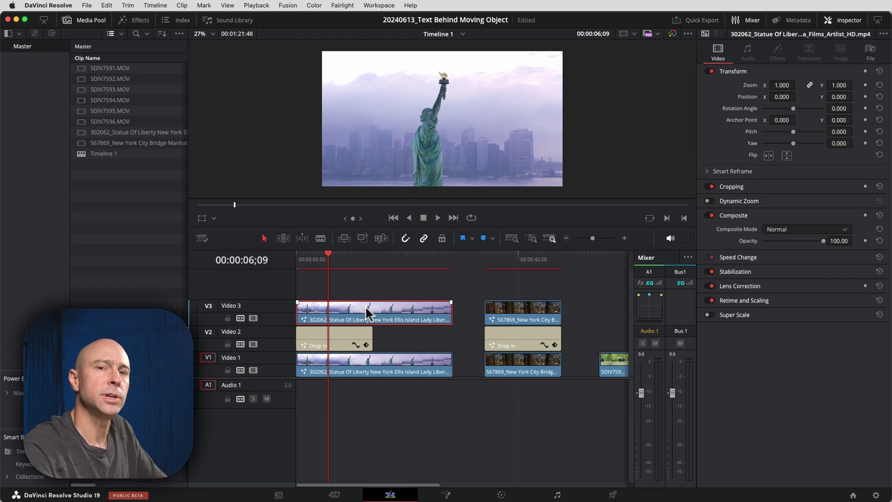
{"action": "left_click", "coordinate": [380, 308]}
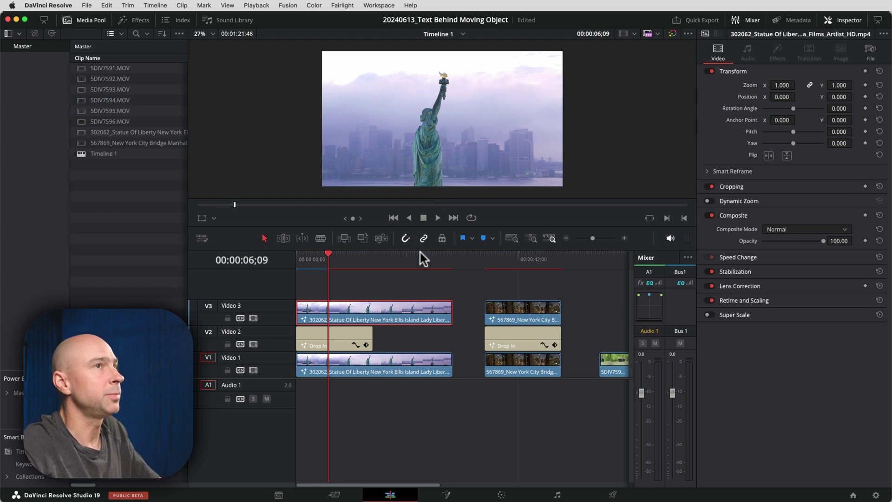
Select the Video 3 copy of the statue clip and bring up its node on the Color page.
{"action": "left_click", "coordinate": [365, 308]}
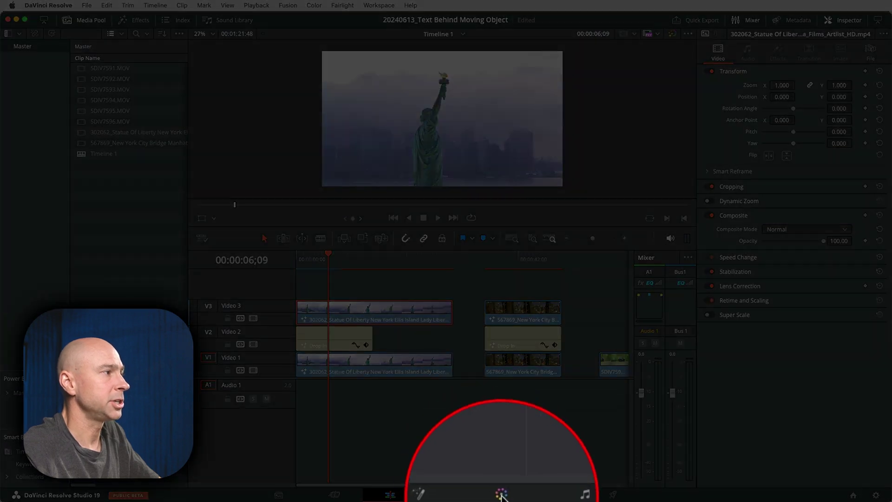
{"action": "left_click", "coordinate": [501, 494]}
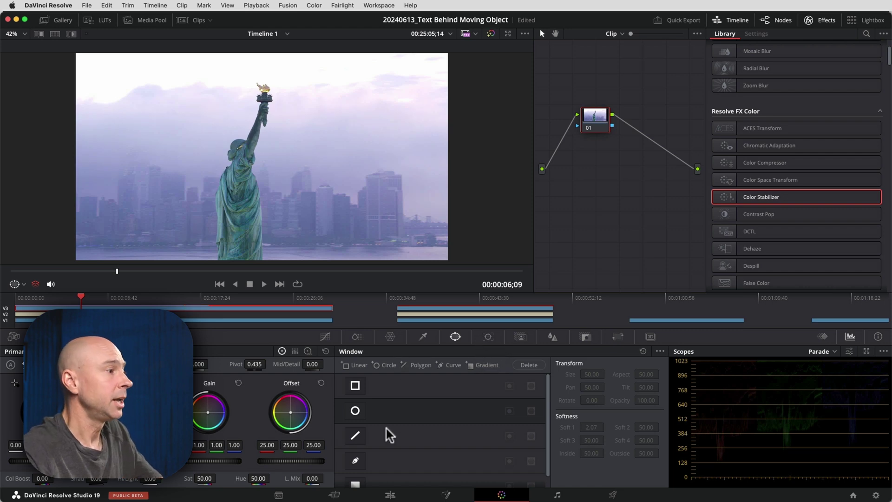
{"action": "left_click_drag", "start_coordinate": [604, 121], "coordinate": [593, 123]}
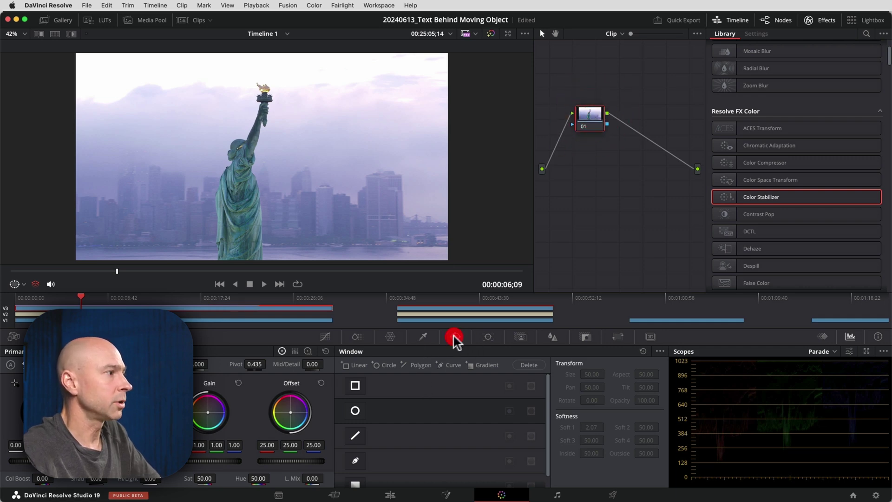
Add a pen-drawn window and trace the statue's left edge from the bottom of the robe up to the shoulder.
{"action": "left_click", "coordinate": [355, 461]}
{"action": "scroll", "coordinate": [227, 223], "scroll_direction": "up", "scroll_amount": 5}
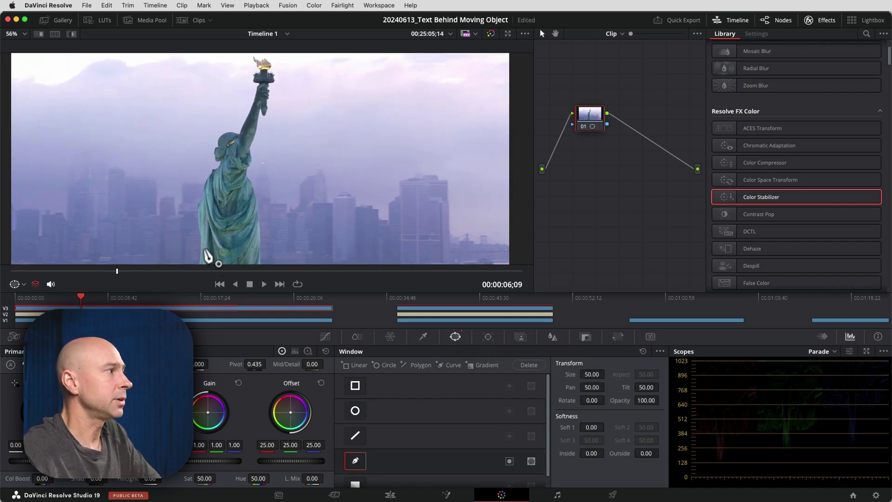
{"action": "scroll", "coordinate": [292, 225], "scroll_direction": "up", "scroll_amount": 8}
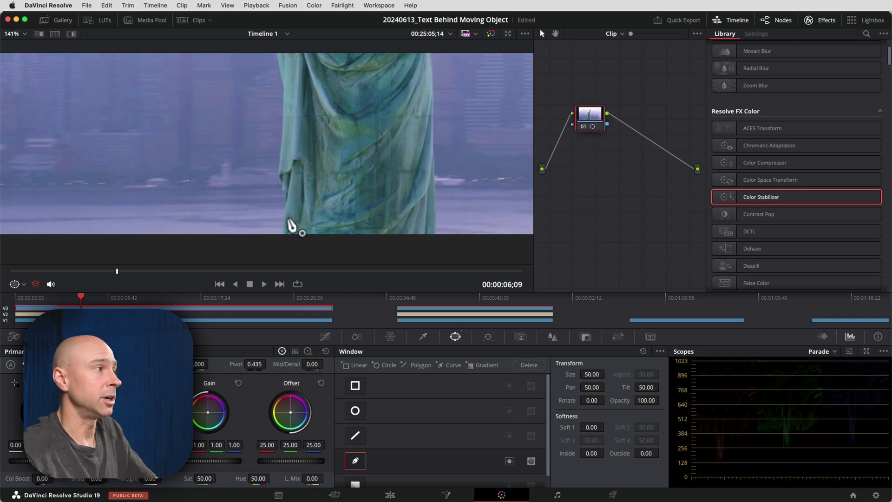
{"action": "left_click", "coordinate": [284, 236]}
{"action": "left_click", "coordinate": [284, 222]}
{"action": "left_click", "coordinate": [287, 192]}
{"action": "left_click", "coordinate": [284, 189]}
{"action": "left_click", "coordinate": [281, 180]}
{"action": "left_click", "coordinate": [279, 172]}
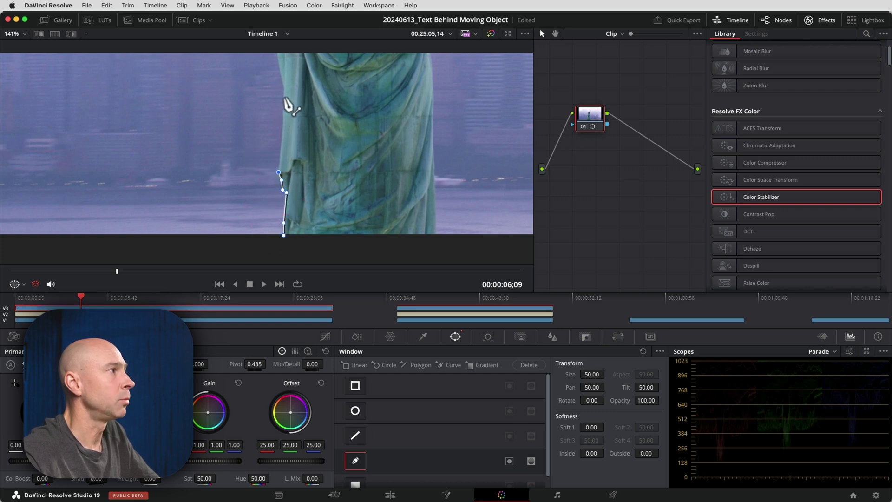
{"action": "left_click", "coordinate": [283, 89]}
{"action": "left_click", "coordinate": [333, 285]}
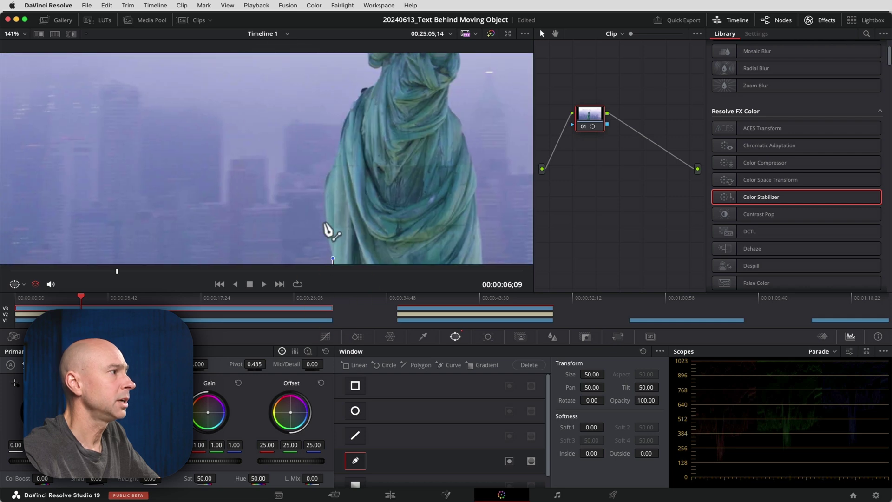
{"action": "left_click", "coordinate": [325, 213]}
{"action": "left_click", "coordinate": [324, 160]}
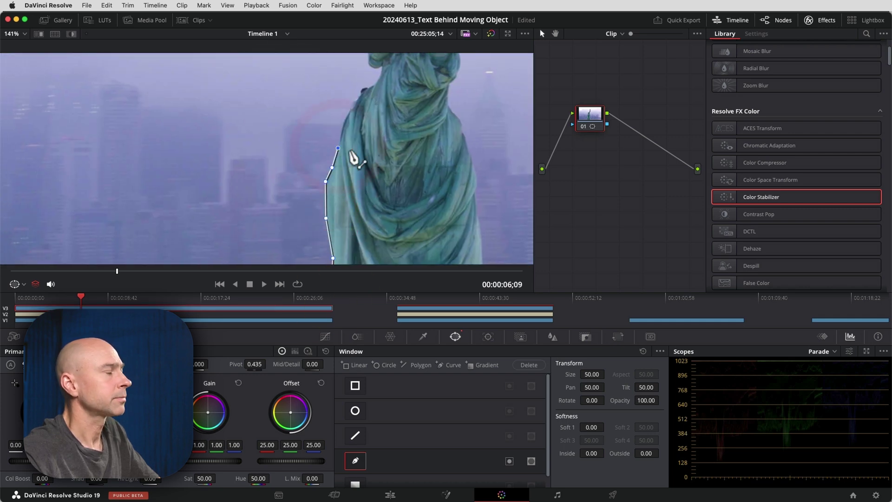
Continue the window outline around the raised arm, torch and right side of the statue, and close it below the robe.
{"action": "left_click", "coordinate": [386, 160]}
{"action": "left_click", "coordinate": [424, 84]}
{"action": "left_click", "coordinate": [394, 175]}
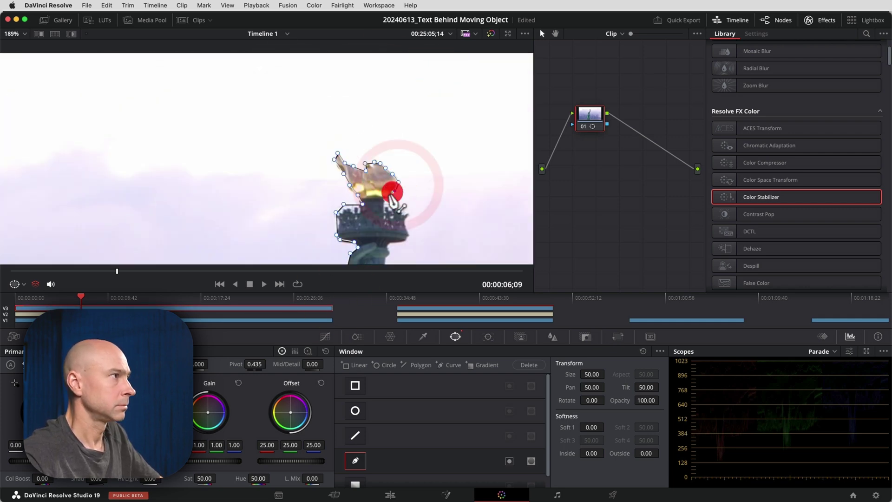
{"action": "left_click", "coordinate": [306, 208]}
{"action": "scroll", "coordinate": [305, 239], "scroll_direction": "down", "scroll_amount": 5}
{"action": "left_click", "coordinate": [175, 252]}
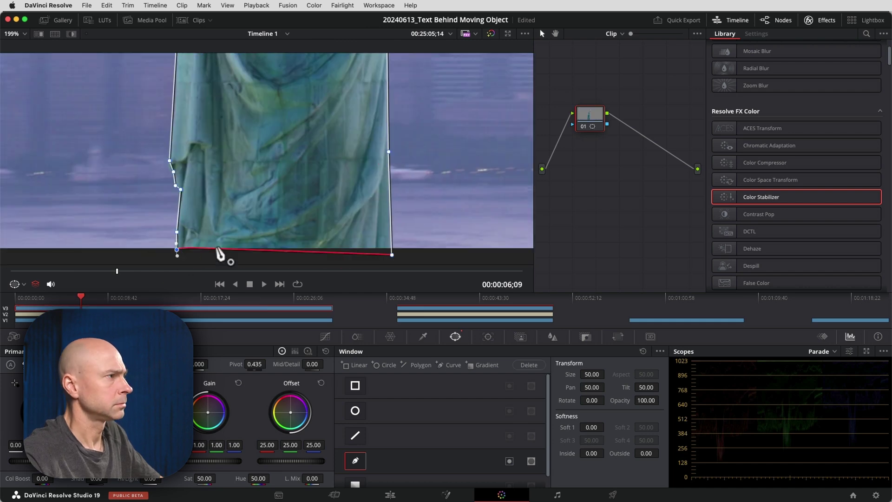
Track the statue window forward and backward from 00:00:06;14 with Interactive Mode enabled.
{"action": "scroll", "coordinate": [306, 199], "scroll_direction": "down", "scroll_amount": 5}
{"action": "scroll", "coordinate": [305, 199], "scroll_direction": "down", "scroll_amount": 4}
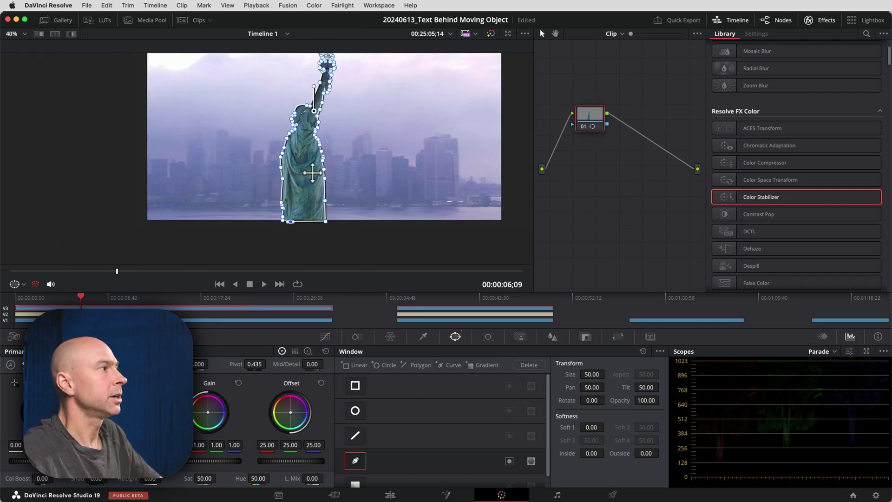
{"action": "left_click", "coordinate": [312, 181]}
{"action": "mouse_move", "coordinate": [116, 272]}
{"action": "left_mouse_down"}
{"action": "mouse_move", "coordinate": [169, 271]}
{"action": "mouse_move", "coordinate": [106, 272]}
{"action": "mouse_move", "coordinate": [119, 273]}
{"action": "left_mouse_up"}
{"action": "scroll", "coordinate": [312, 207], "scroll_direction": "up", "scroll_amount": 1}
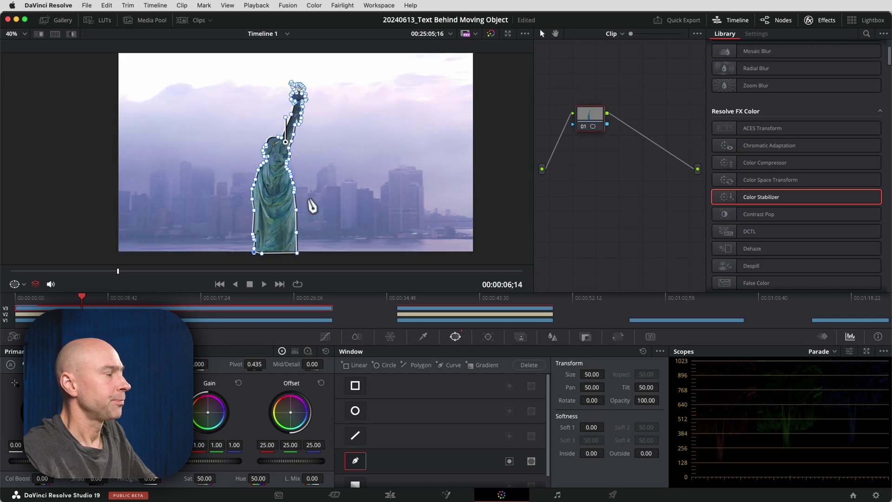
{"action": "left_click", "coordinate": [488, 337]}
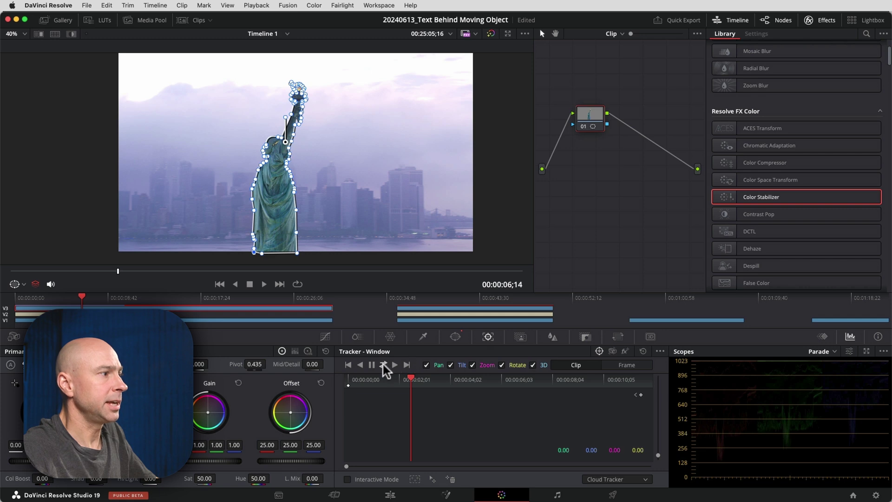
{"action": "left_click", "coordinate": [348, 478]}
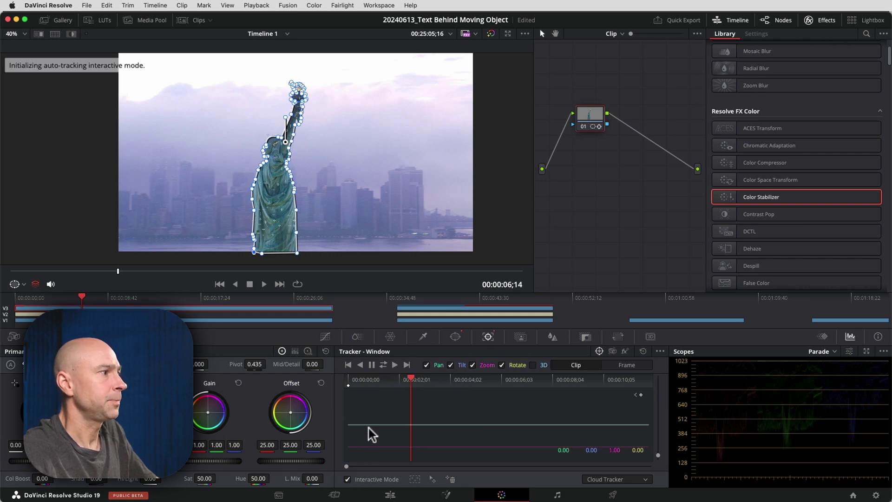
{"action": "left_click", "coordinate": [384, 365]}
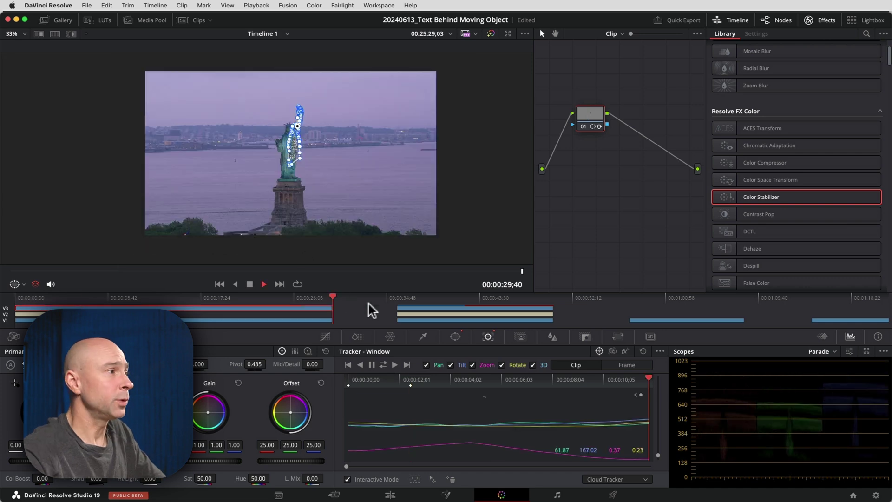
Scrub through the statue clip to check how well the tracked window follows the statue.
{"action": "key", "text": "shift+z"}
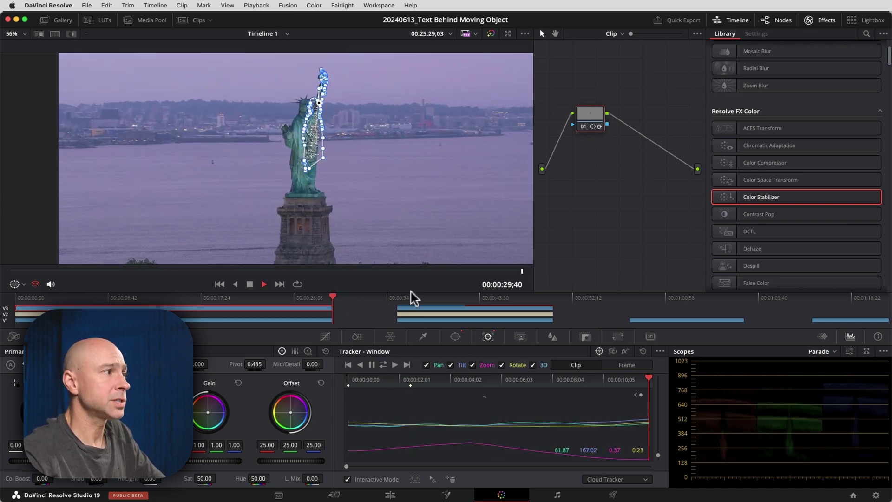
{"action": "left_click", "coordinate": [365, 271]}
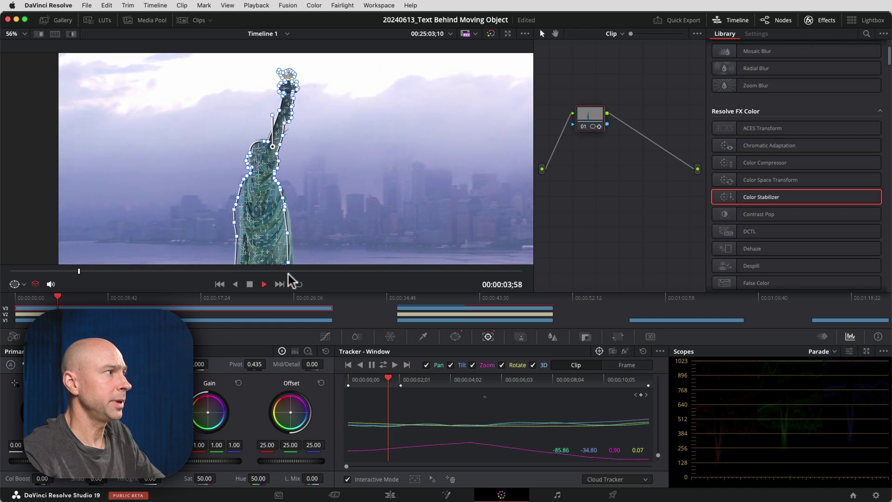
{"action": "left_click", "coordinate": [407, 275]}
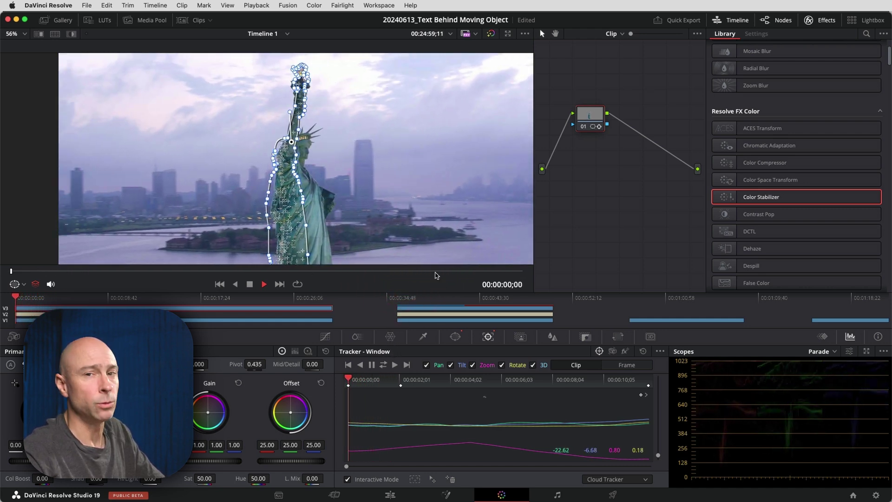
{"action": "left_click", "coordinate": [421, 273]}
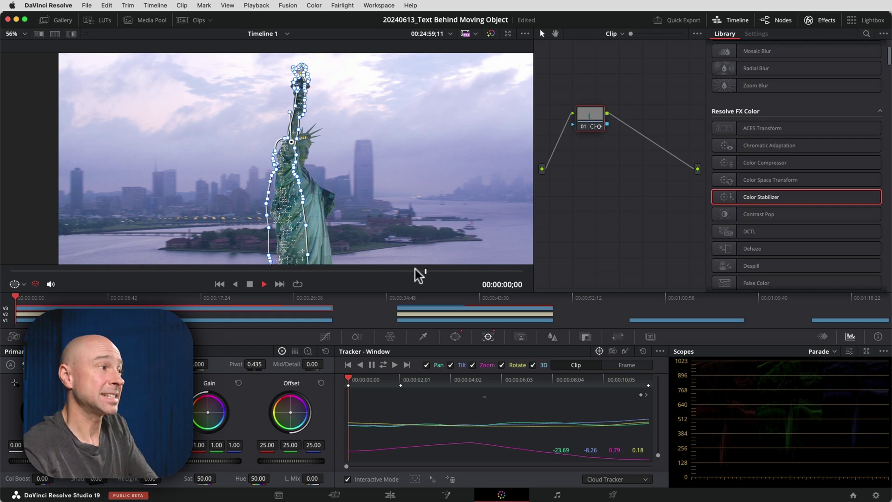
{"action": "left_click", "coordinate": [225, 271]}
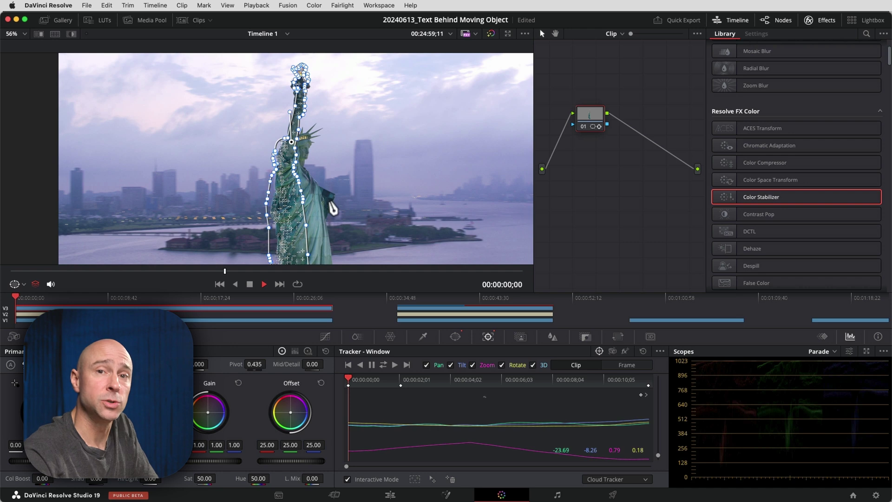
Select an outline point over the statue's robe in the tracker's Frame mode, and return to Clip mode.
{"action": "left_click", "coordinate": [626, 365]}
{"action": "left_click", "coordinate": [308, 230]}
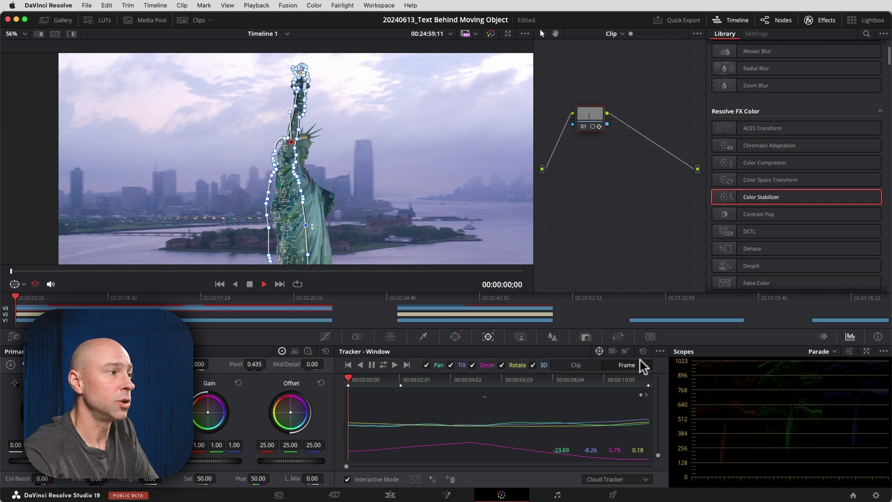
{"action": "left_click", "coordinate": [576, 365]}
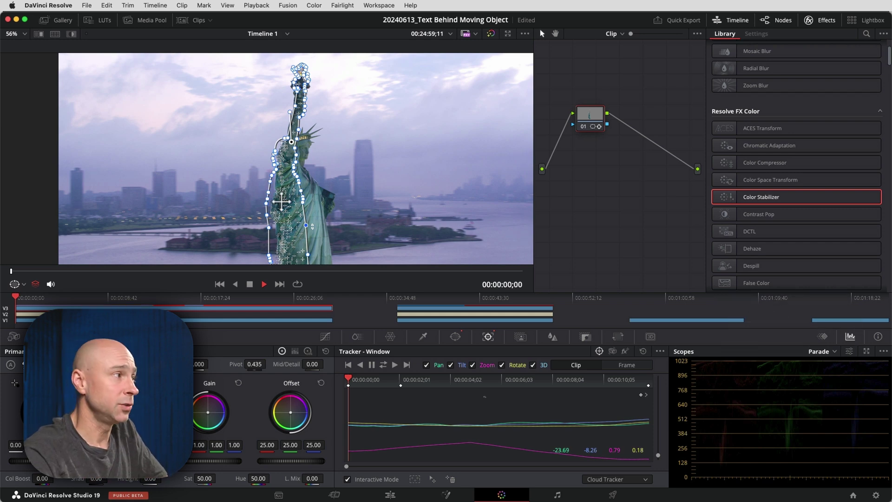
Reset the grade of node 01 to remove the tracked window.
{"action": "right_click", "coordinate": [588, 117]}
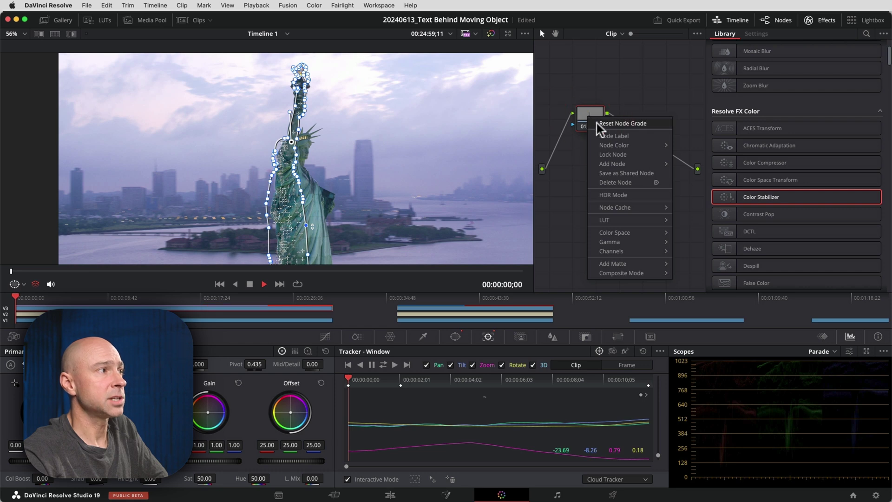
{"action": "left_click", "coordinate": [596, 124]}
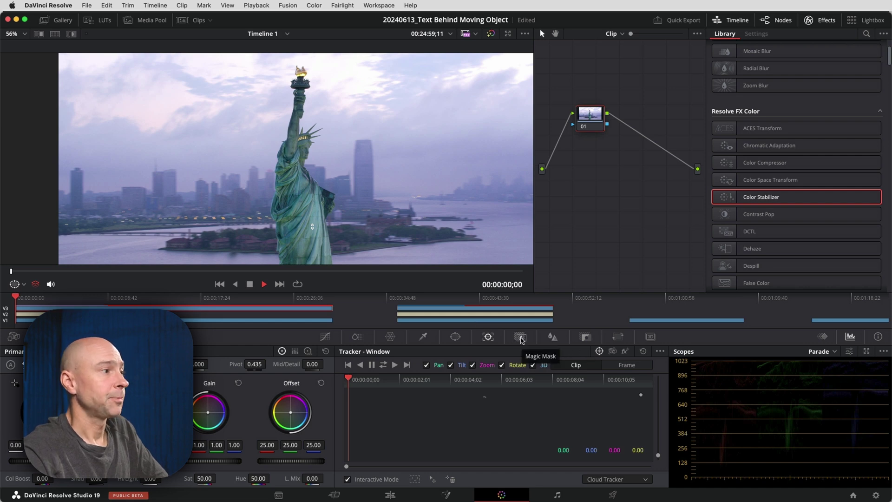
Draw Magic Mask strokes along the statue's body and raised arm at 00:00:24;56.
{"action": "left_click", "coordinate": [520, 337]}
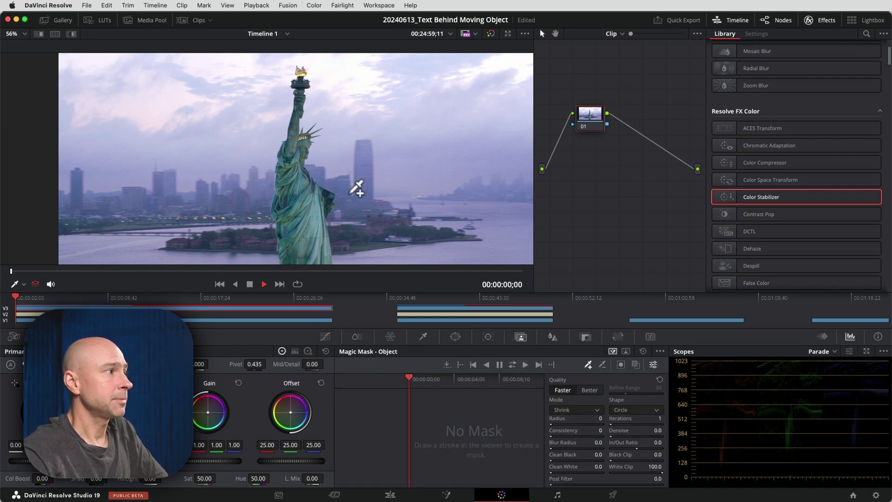
{"action": "left_click", "coordinate": [405, 271]}
{"action": "left_click_drag", "start_coordinate": [408, 273], "coordinate": [438, 274]}
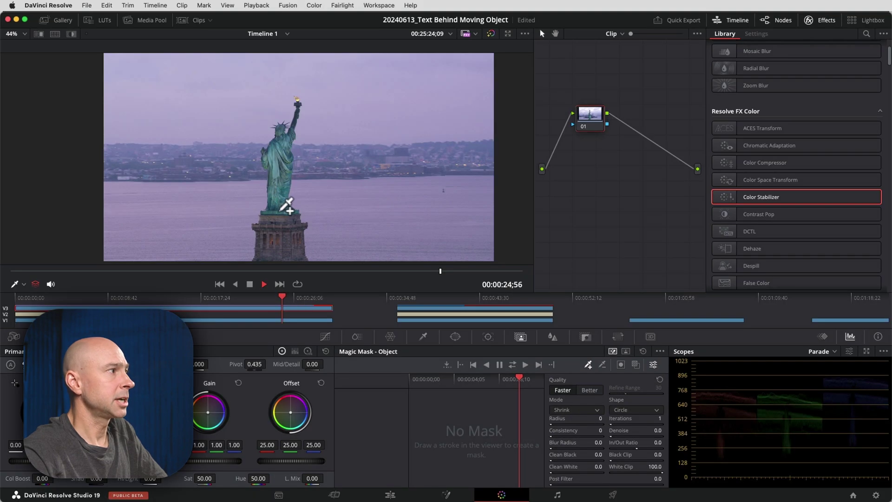
{"action": "mouse_move", "coordinate": [281, 211]}
{"action": "left_mouse_down"}
{"action": "mouse_move", "coordinate": [278, 149]}
{"action": "mouse_move", "coordinate": [314, 99]}
{"action": "left_mouse_up"}
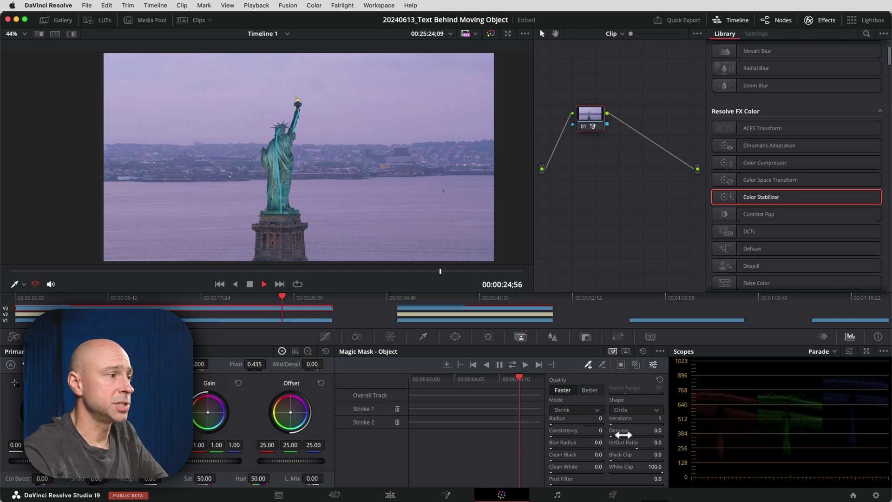
Set the Magic Mask quality to Better, show the mask overlay, and track the statue strokes both forward and backward.
{"action": "left_click", "coordinate": [587, 389]}
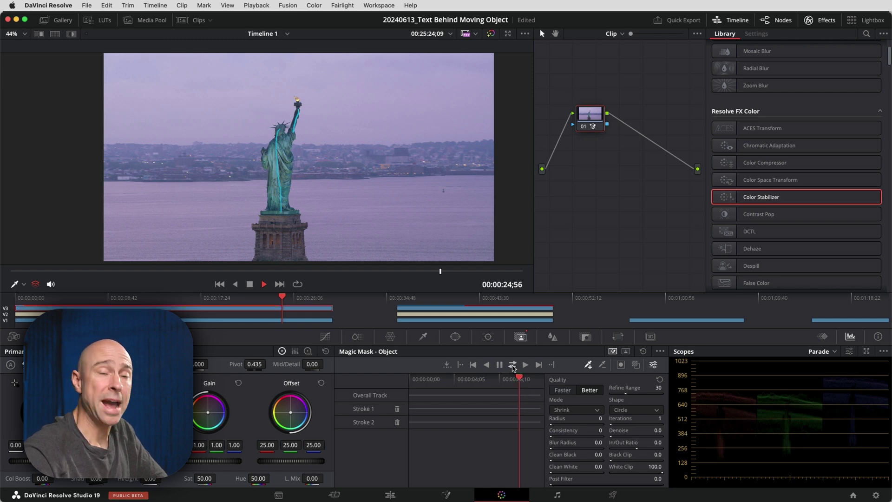
{"action": "left_click", "coordinate": [635, 365]}
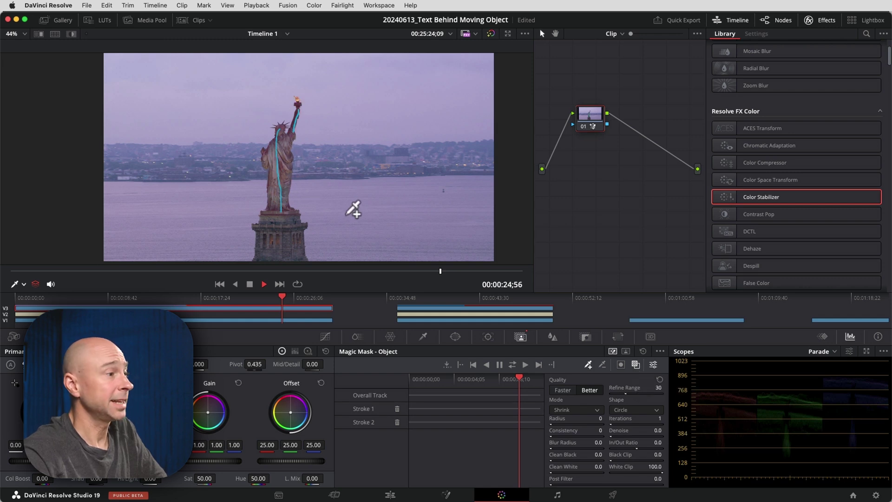
{"action": "left_click", "coordinate": [512, 366]}
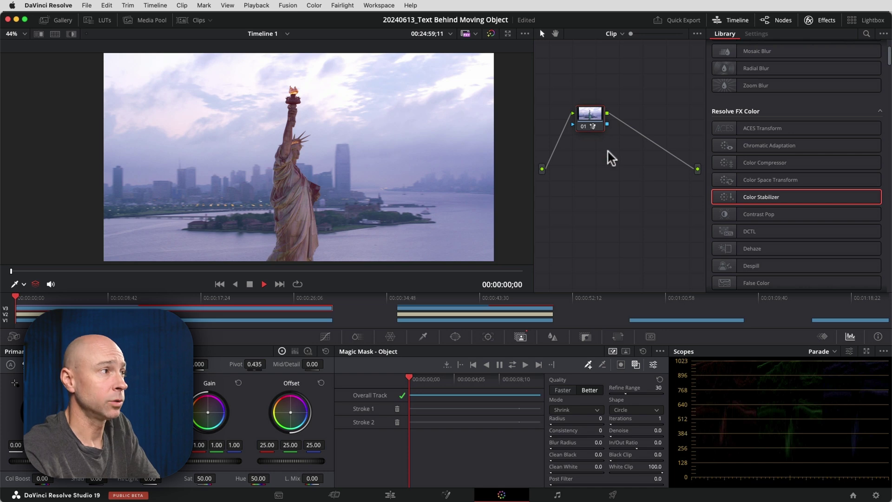
Add an alpha output to the node graph, connect node 01's alpha to it, and hide the mask overlay.
{"action": "right_click", "coordinate": [645, 181]}
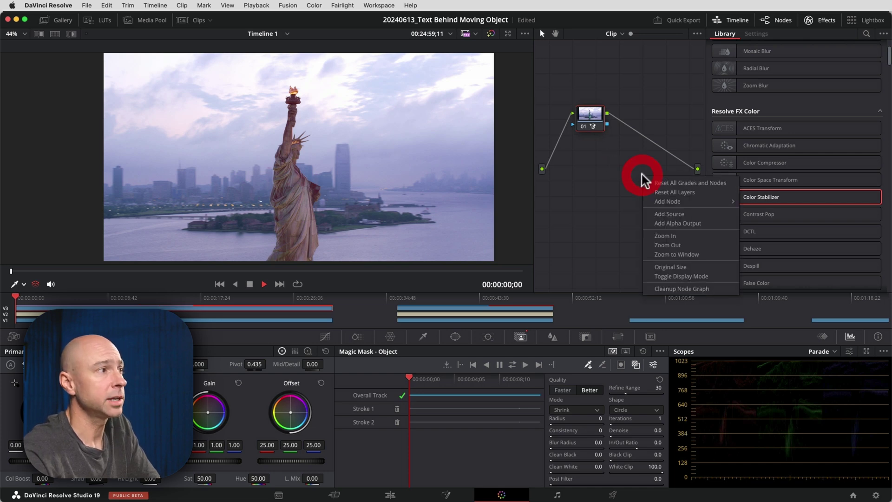
{"action": "left_click", "coordinate": [677, 225]}
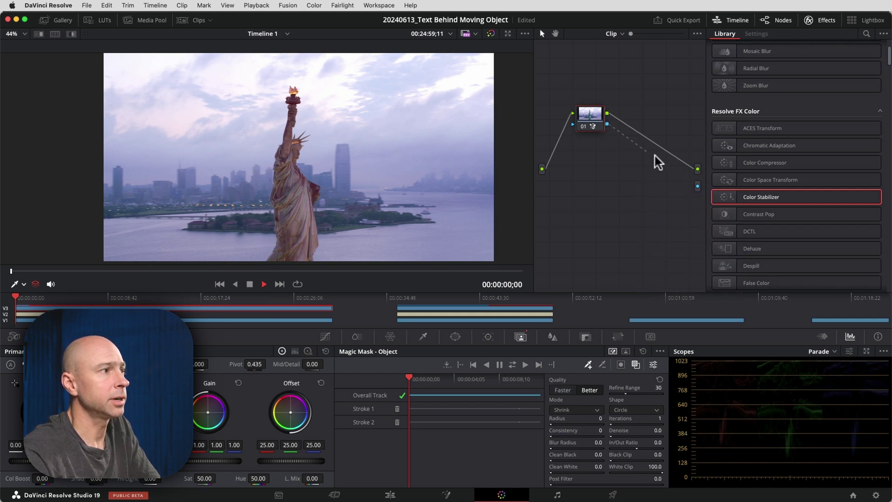
{"action": "left_click_drag", "start_coordinate": [654, 154], "coordinate": [697, 185]}
{"action": "left_click", "coordinate": [635, 365]}
{"action": "left_click", "coordinate": [634, 365]}
{"action": "left_click", "coordinate": [634, 366]}
{"action": "left_click", "coordinate": [635, 366]}
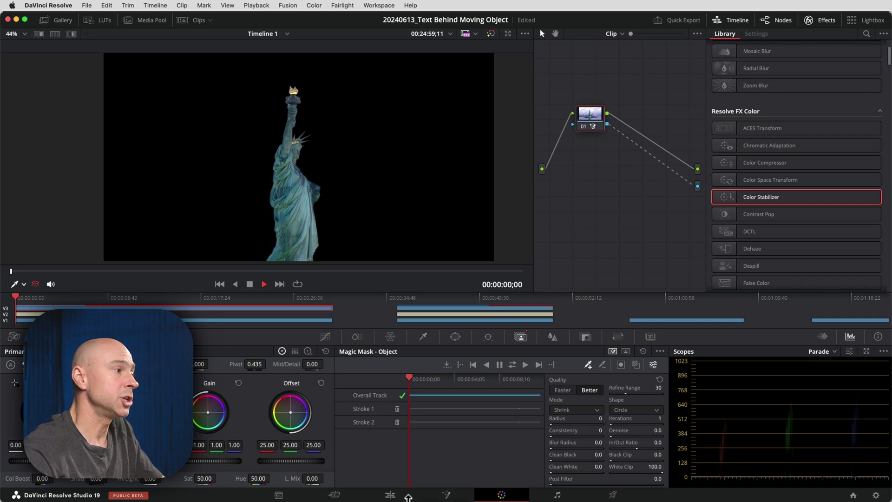
Examine on the Edit page how the statue clips and title stack on the three video tracks and how the title sits behind the statue.
{"action": "left_click", "coordinate": [390, 496]}
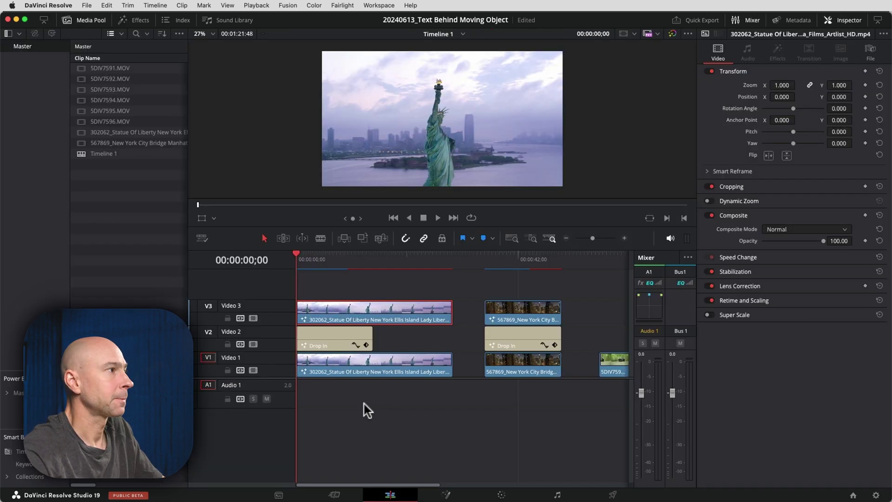
{"action": "left_click", "coordinate": [325, 259]}
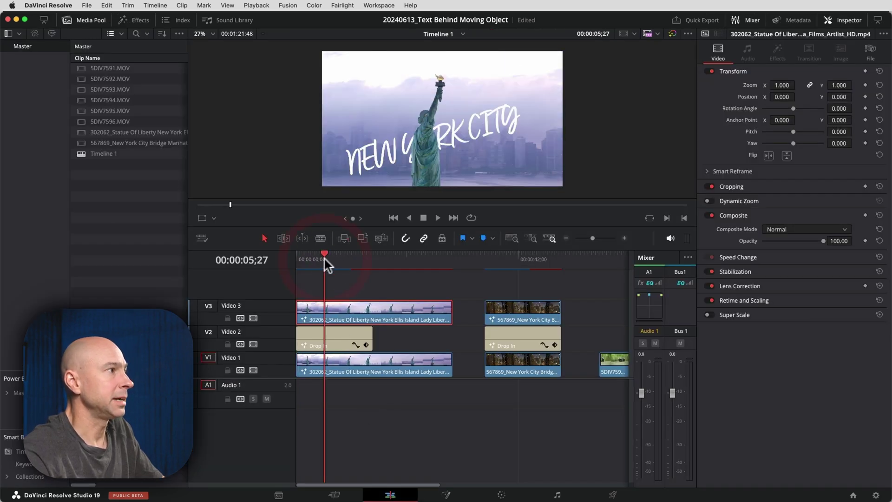
{"action": "left_click_drag", "start_coordinate": [324, 259], "coordinate": [310, 261]}
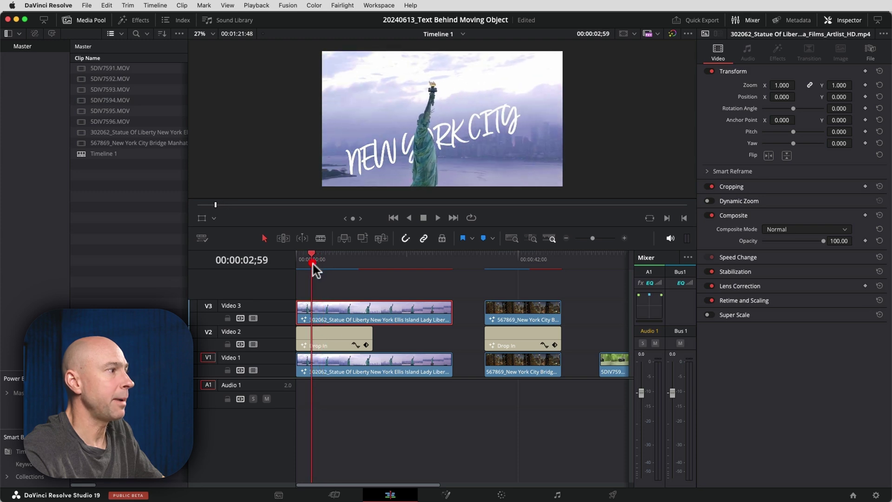
{"action": "left_click", "coordinate": [328, 367]}
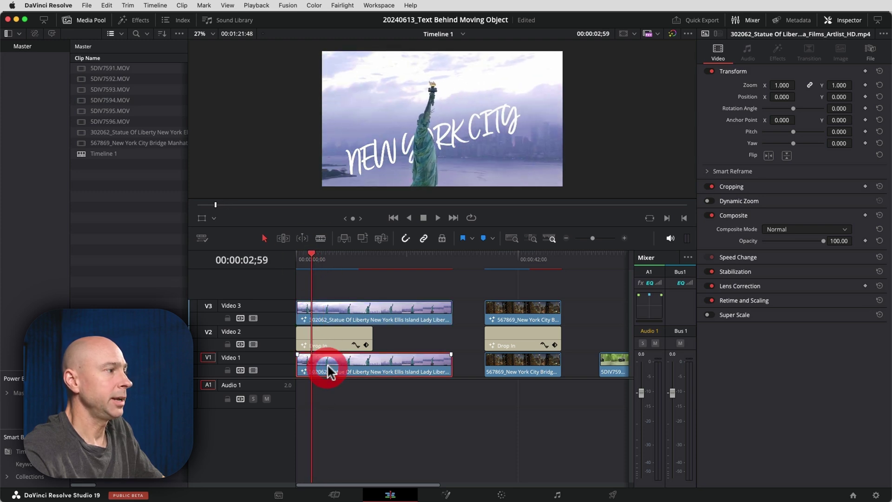
{"action": "left_click", "coordinate": [327, 333]}
{"action": "left_click", "coordinate": [349, 309]}
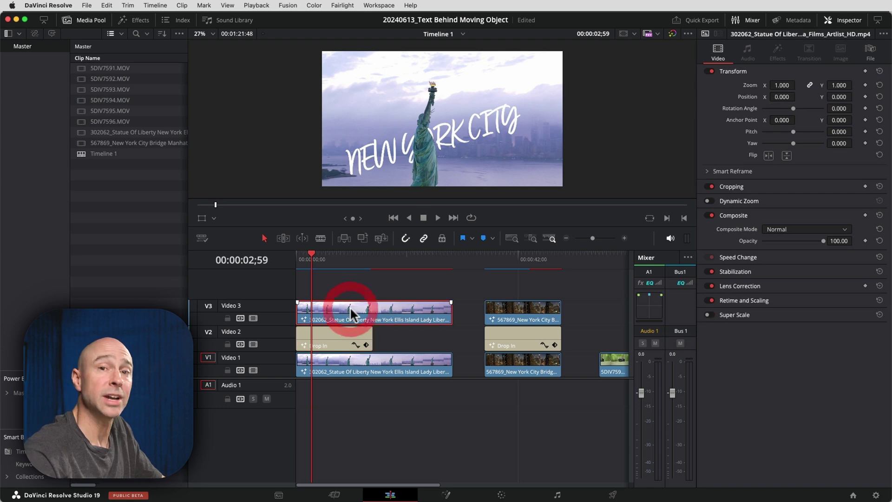
Extend the NEW YORK CITY title on Video 2 to the end of the statue clip and play the result.
{"action": "mouse_move", "coordinate": [325, 256]}
{"action": "left_mouse_down"}
{"action": "mouse_move", "coordinate": [353, 255]}
{"action": "mouse_move", "coordinate": [310, 255]}
{"action": "left_mouse_up"}
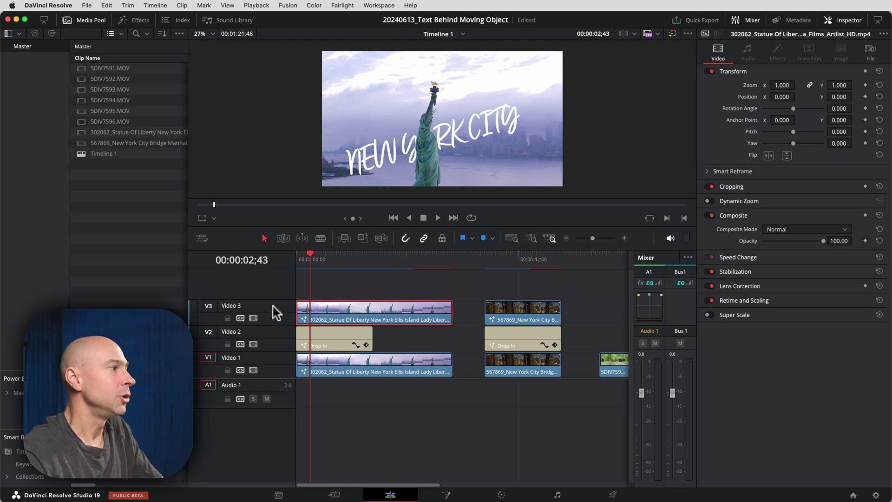
{"action": "left_click_drag", "start_coordinate": [366, 334], "coordinate": [443, 337]}
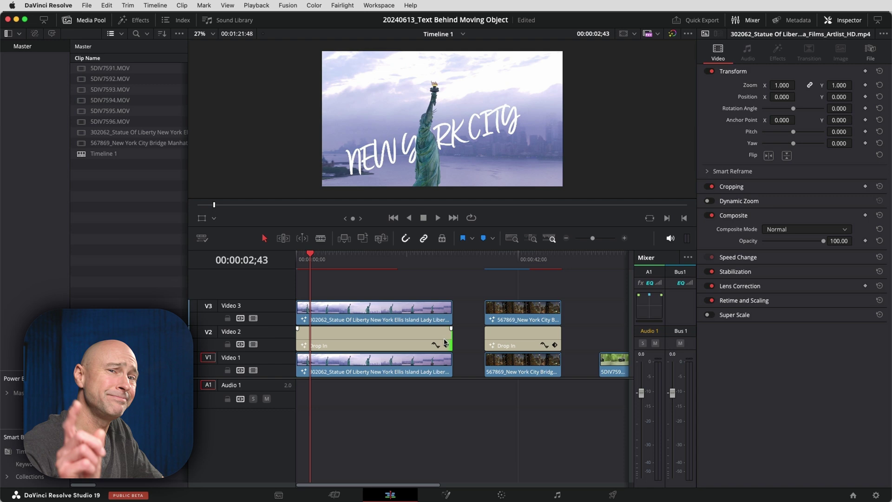
{"action": "key", "text": "space"}
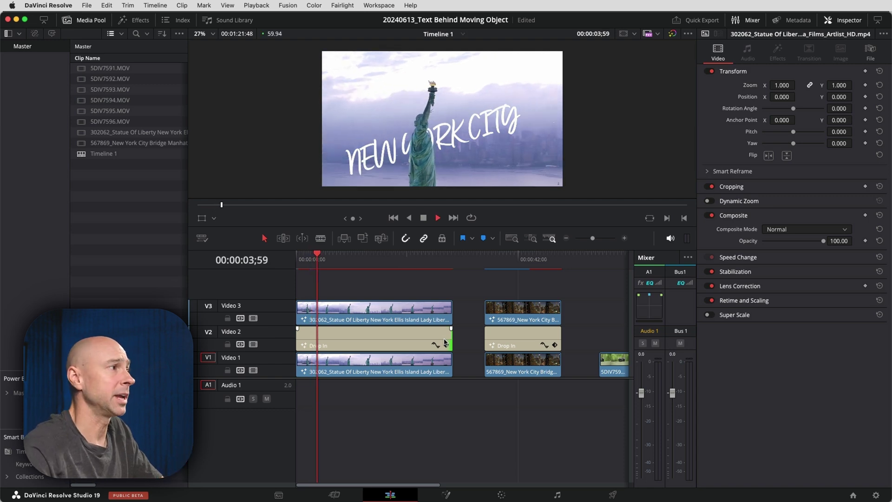
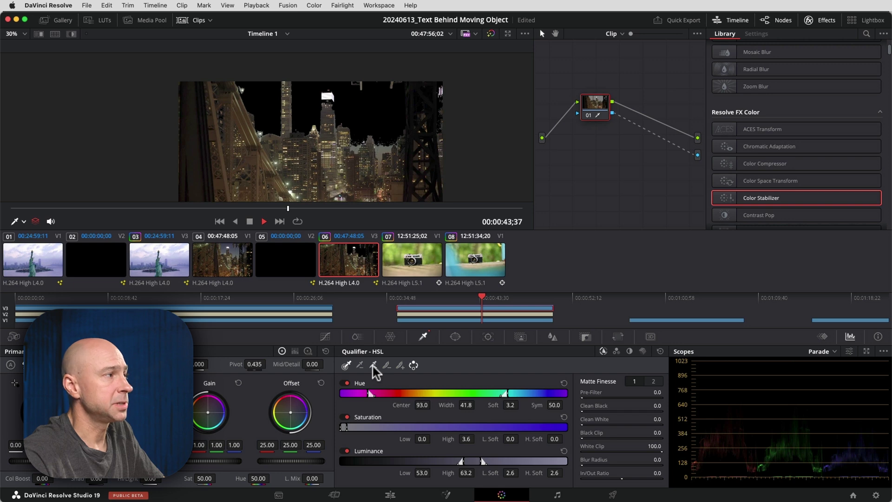
Refine the bridge clip's sky key with an added colour sample, Pre-Filter 14.2 and Clean Black 13.6, then inspect it on the Edit page.
{"action": "left_click", "coordinate": [384, 146]}
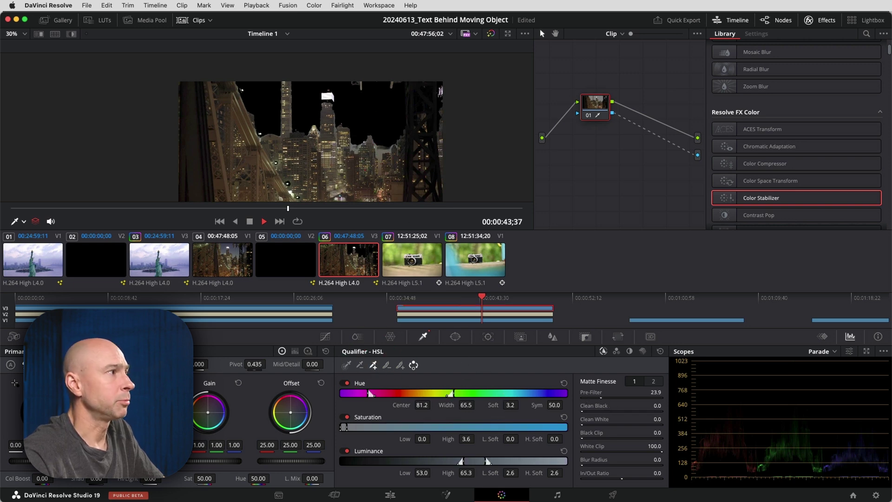
{"action": "left_click", "coordinate": [585, 405]}
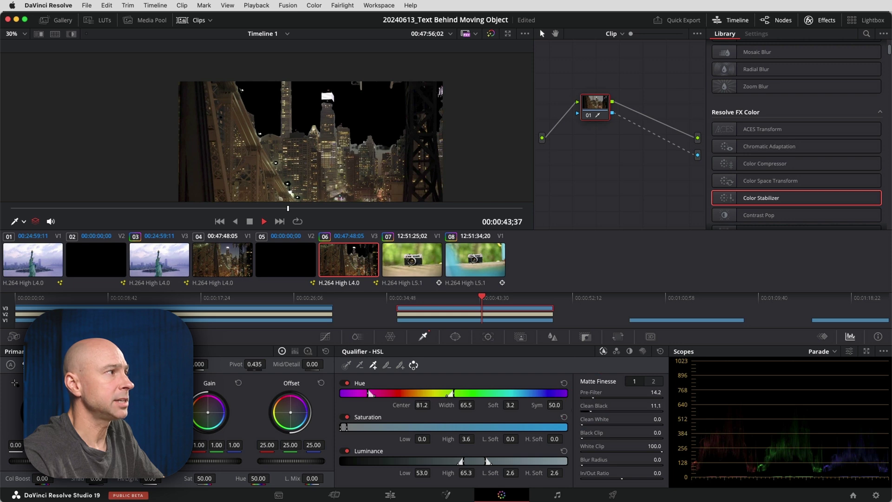
{"action": "left_click_drag", "start_coordinate": [581, 411], "coordinate": [581, 411]}
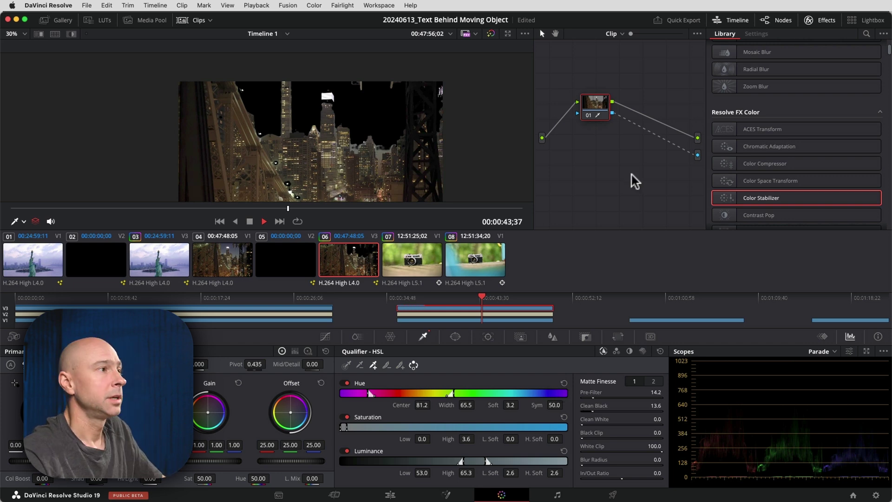
{"action": "left_click", "coordinate": [698, 155]}
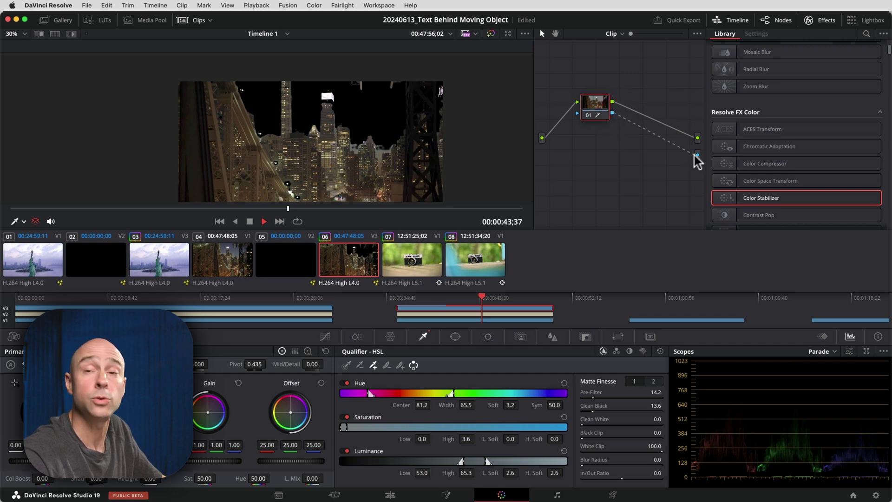
{"action": "scroll", "coordinate": [377, 158], "scroll_direction": "down", "scroll_amount": 2}
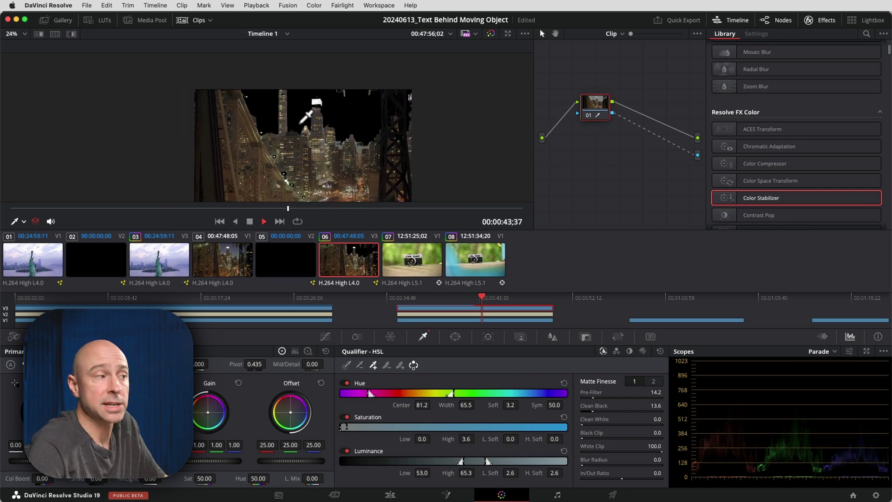
{"action": "left_click", "coordinate": [390, 495]}
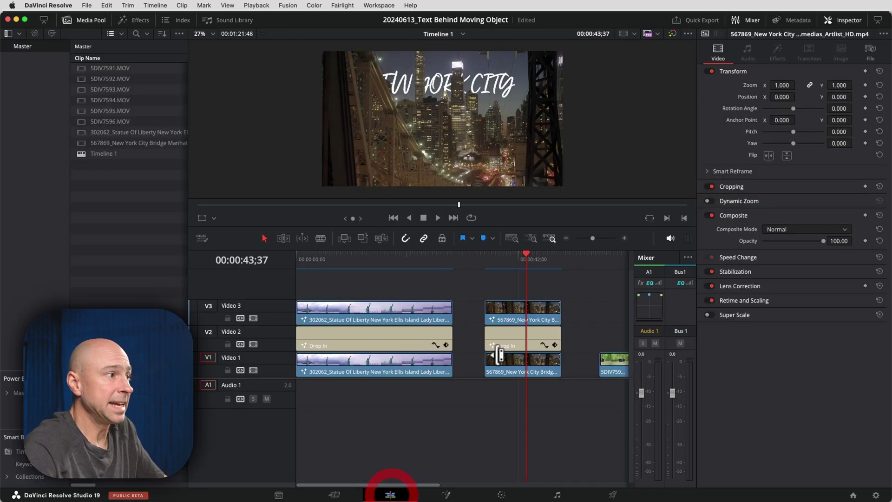
{"action": "left_click", "coordinate": [506, 311]}
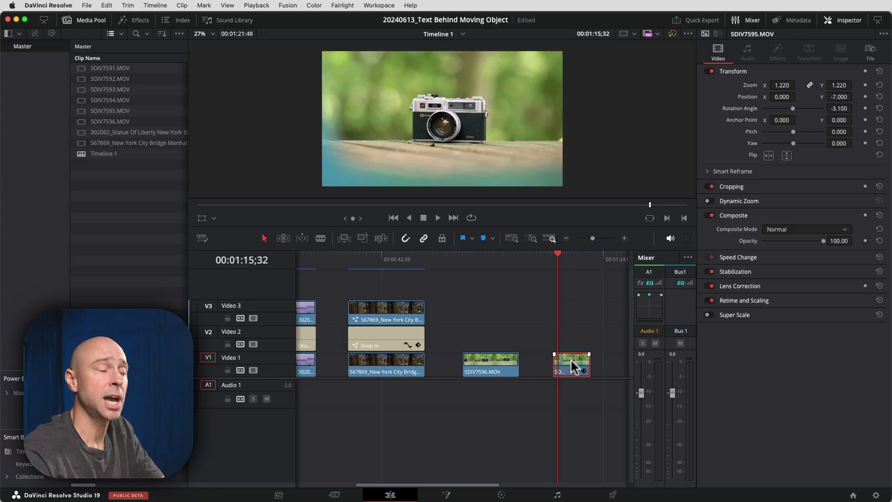
In Fusion, merge a Text+ node over the 5DIV7595.MOV camera clip, reading "Film Camera" in Antique Olive Bold at size 0.1378.
{"action": "left_click", "coordinate": [446, 495]}
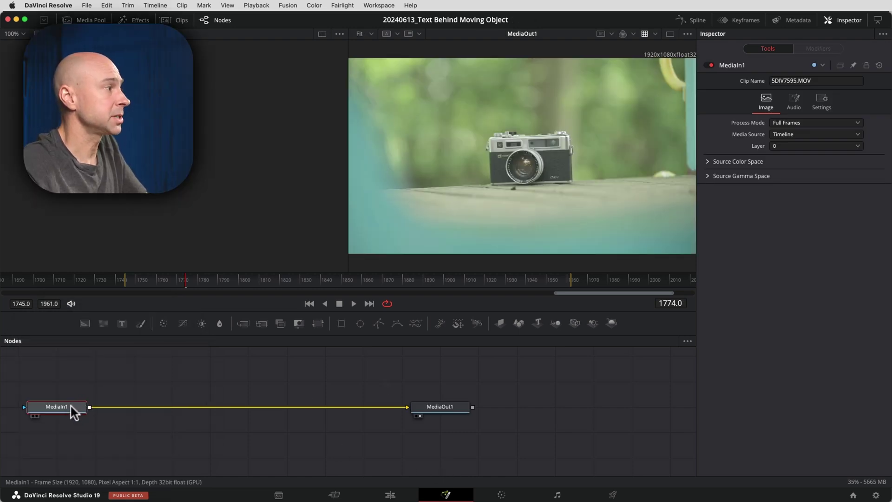
{"action": "left_click", "coordinate": [122, 324]}
{"action": "left_click_drag", "start_coordinate": [143, 438], "coordinate": [140, 418]}
{"action": "left_click", "coordinate": [141, 412]}
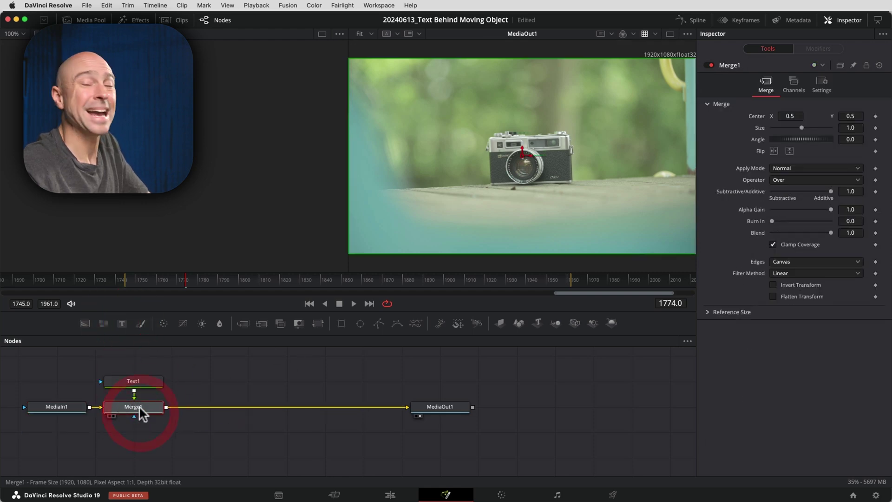
{"action": "left_click", "coordinate": [133, 382]}
{"action": "left_click", "coordinate": [743, 147]}
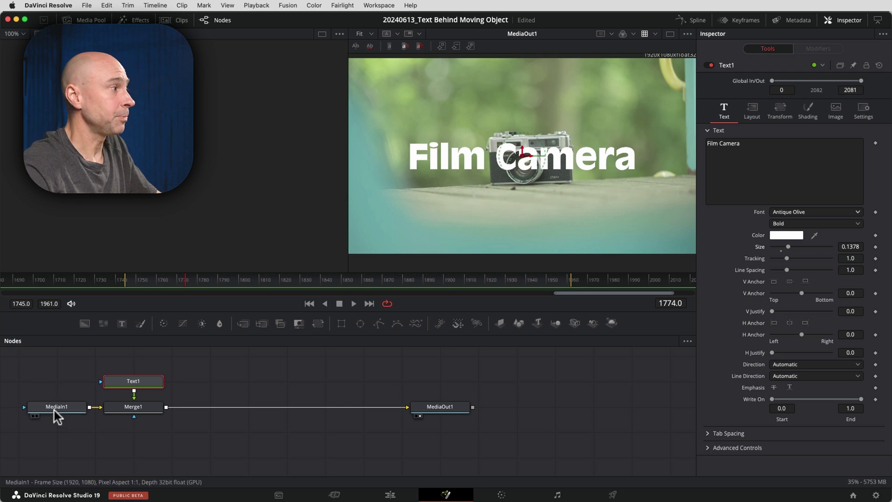
Duplicate the MediaIn1 node and merge the copy over the output of Merge1.
{"action": "mouse_move", "coordinate": [52, 409]}
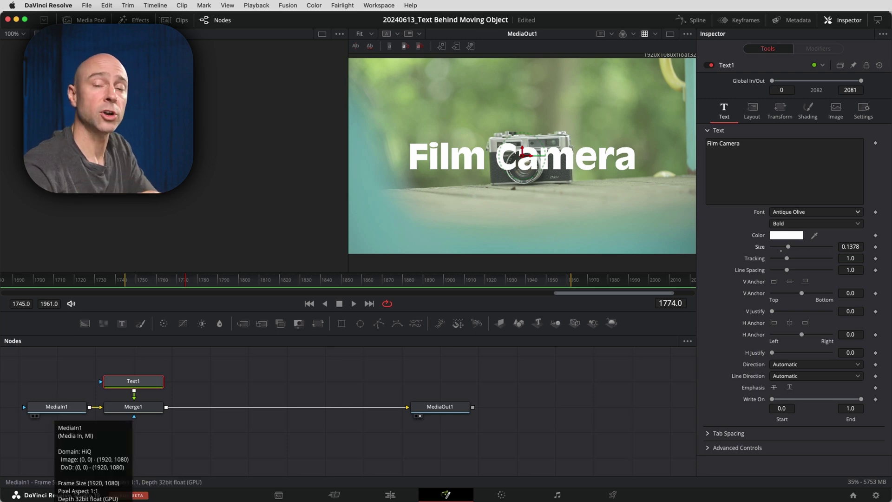
{"action": "left_click", "coordinate": [52, 407]}
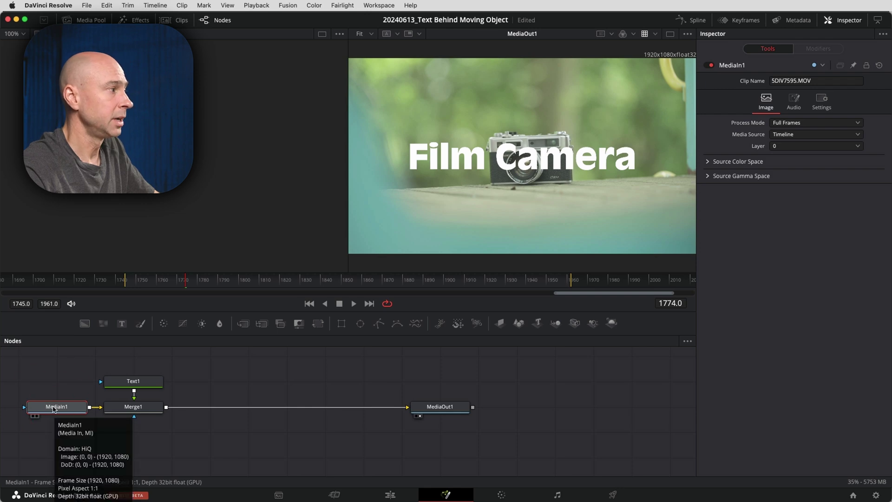
{"action": "left_click", "coordinate": [212, 369]}
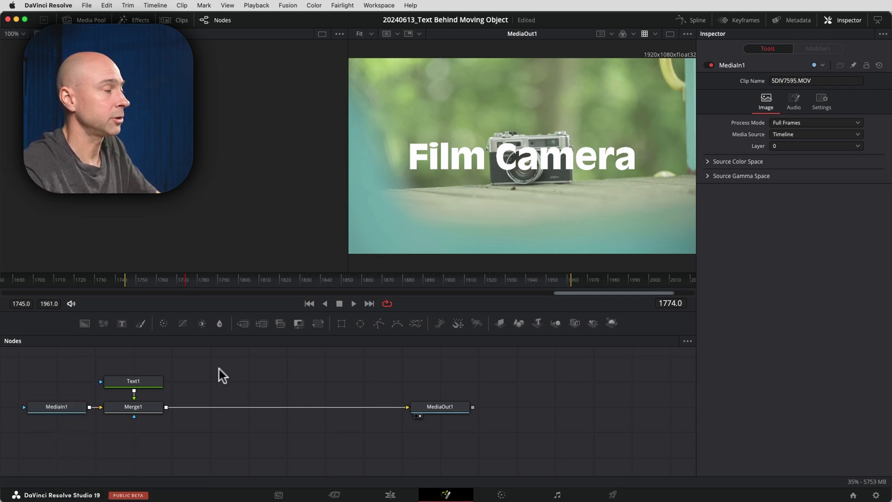
{"action": "key", "text": "super+v"}
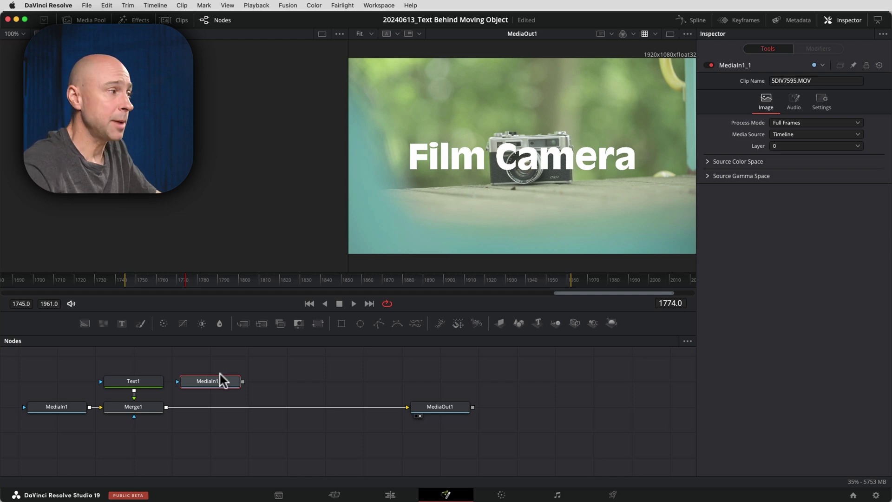
{"action": "left_click_drag", "start_coordinate": [242, 381], "coordinate": [166, 407]}
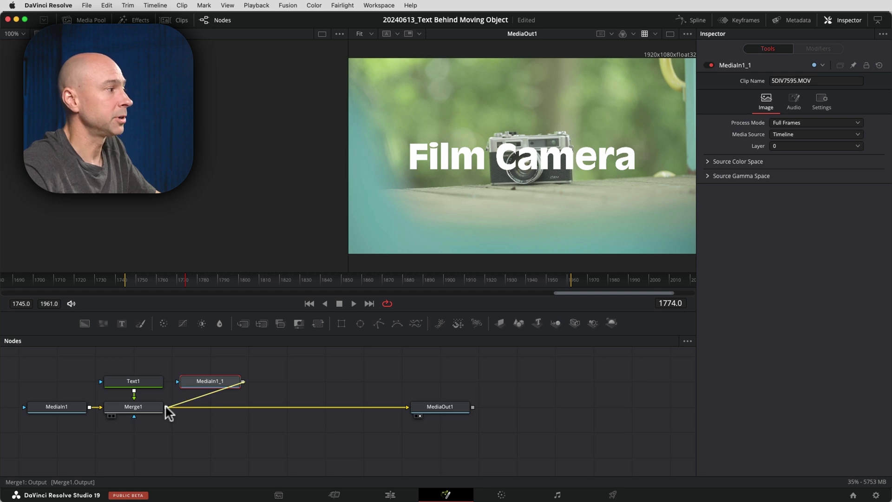
{"action": "left_click_drag", "start_coordinate": [166, 407], "coordinate": [166, 407]}
{"action": "left_click", "coordinate": [205, 417]}
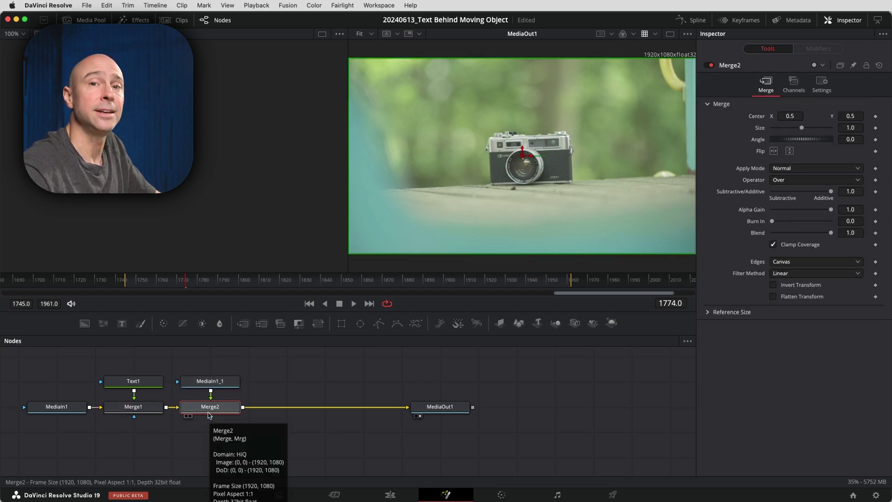
Move MediaIn1_1 up and insert a Magic Mask node between it and Merge2.
{"action": "left_click_drag", "start_coordinate": [204, 383], "coordinate": [208, 361]}
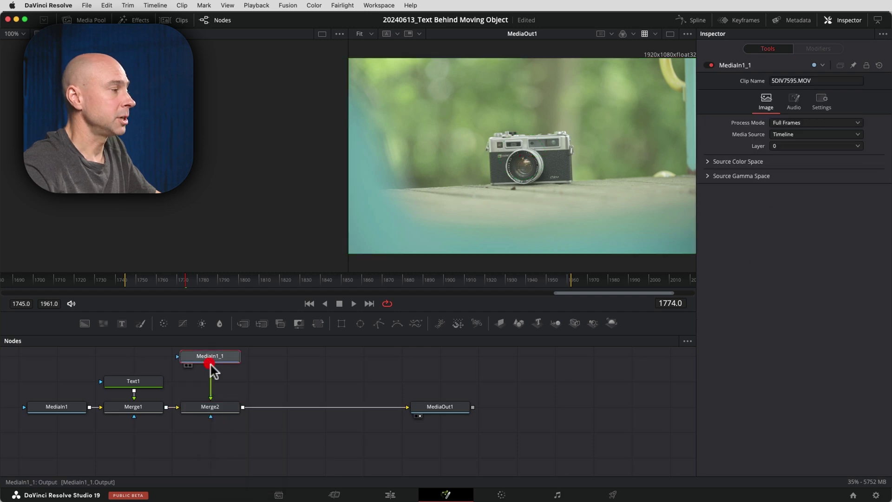
{"action": "left_click_drag", "start_coordinate": [238, 388], "coordinate": [244, 400]}
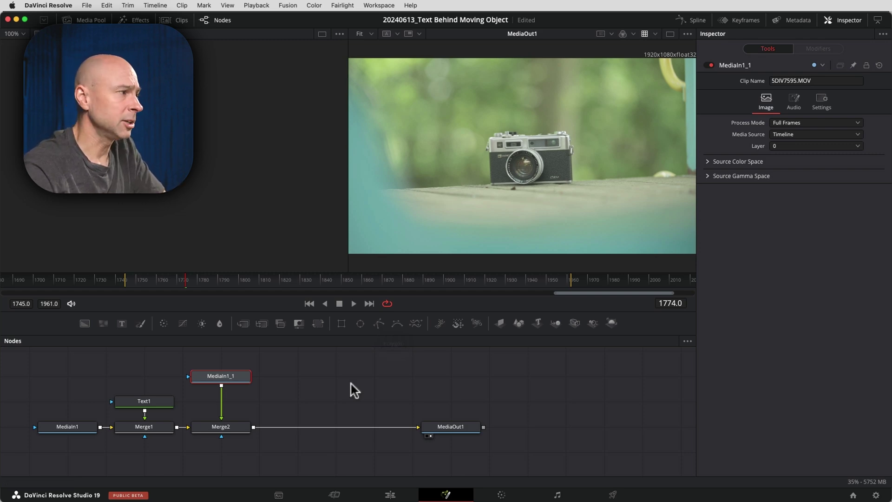
{"action": "left_click", "coordinate": [243, 383]}
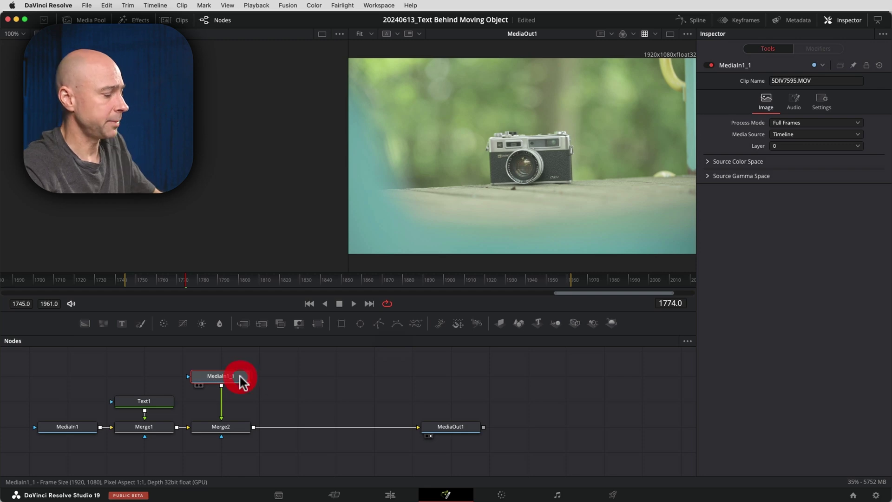
{"action": "key", "text": "shift+space"}
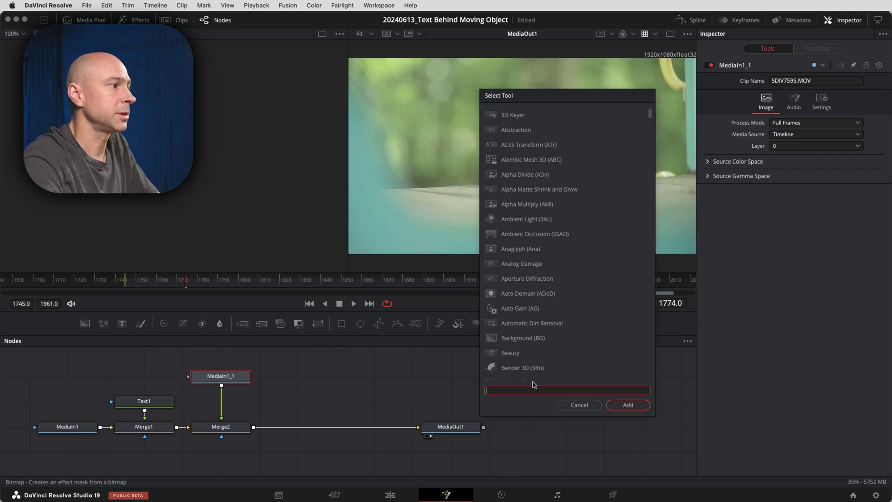
{"action": "type", "text": "magi"}
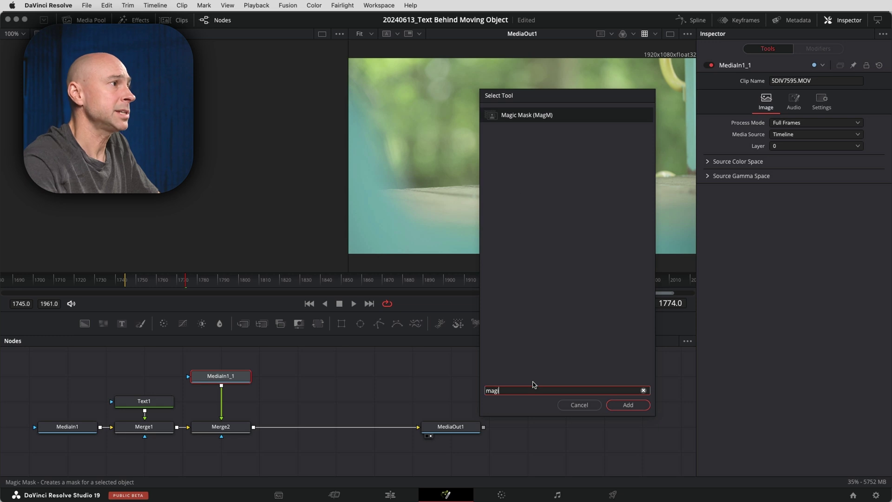
{"action": "left_click", "coordinate": [628, 406]}
{"action": "left_click", "coordinate": [225, 405]}
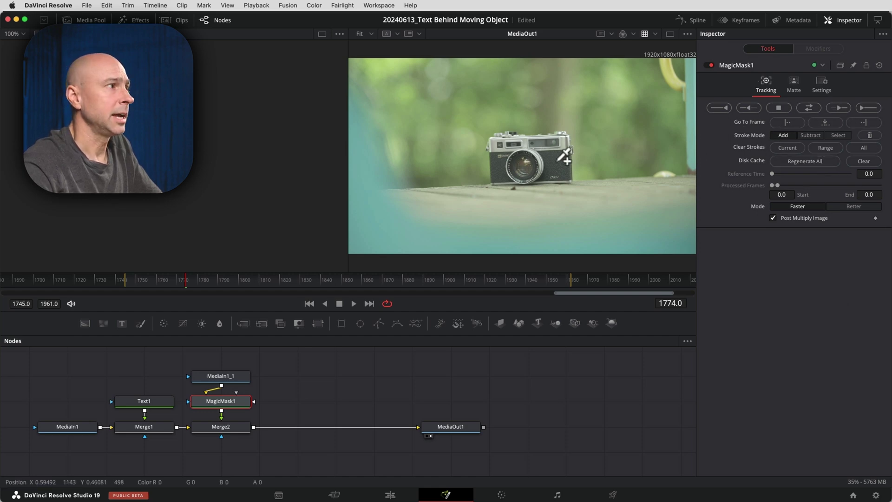
Draw Magic Mask add strokes across the camera at frame 1774, track them in both directions, and scrub through the clip to check.
{"action": "mouse_move", "coordinate": [558, 163]}
{"action": "left_mouse_down"}
{"action": "mouse_move", "coordinate": [500, 165]}
{"action": "mouse_move", "coordinate": [529, 143]}
{"action": "left_mouse_up"}
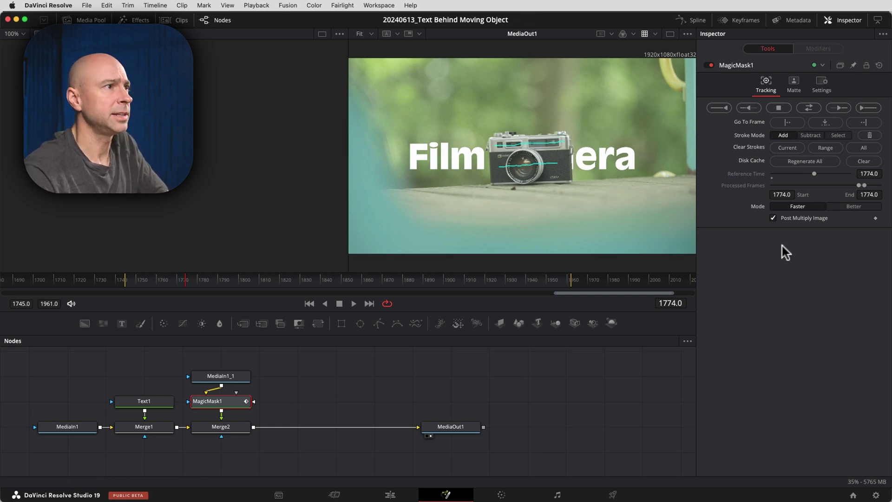
{"action": "left_click", "coordinate": [808, 108]}
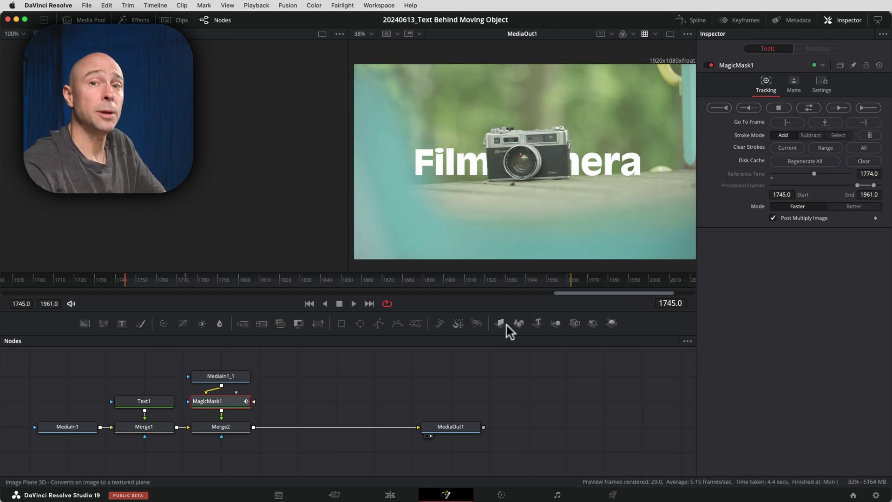
{"action": "left_click_drag", "start_coordinate": [165, 282], "coordinate": [442, 293]}
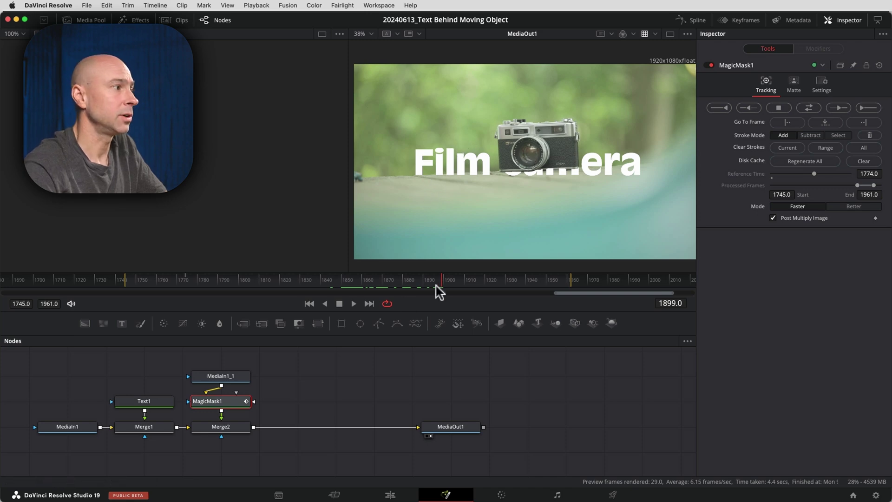
At frame 1866, draw an add stroke along the table and a subtract stroke across the green background, then retrack the mask in both directions.
{"action": "left_click", "coordinate": [374, 279]}
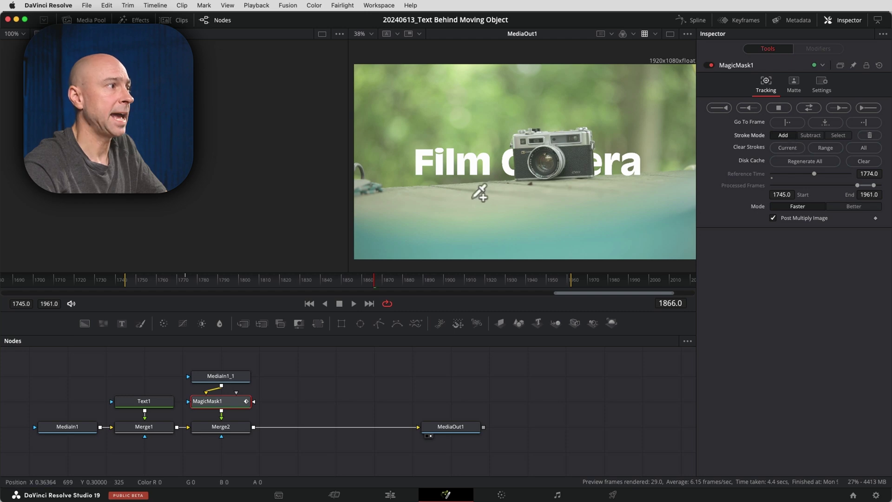
{"action": "left_click_drag", "start_coordinate": [444, 200], "coordinate": [652, 189]}
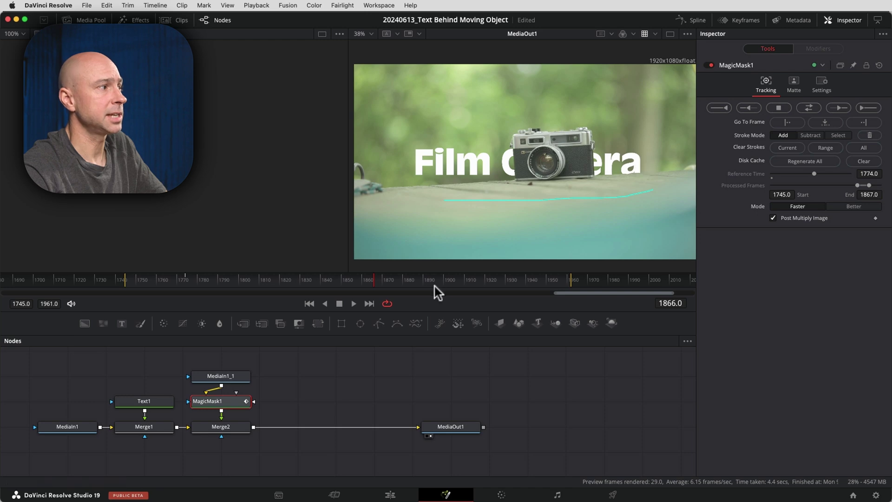
{"action": "left_click", "coordinate": [812, 135]}
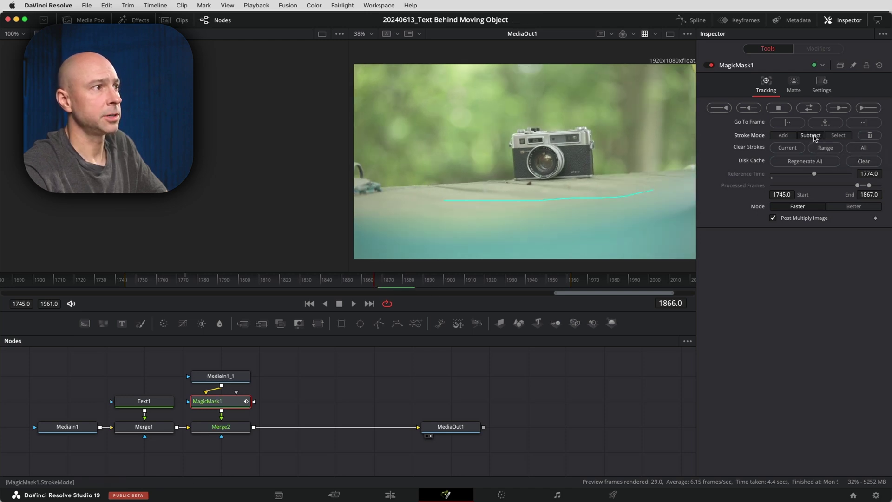
{"action": "left_click_drag", "start_coordinate": [611, 96], "coordinate": [389, 110]}
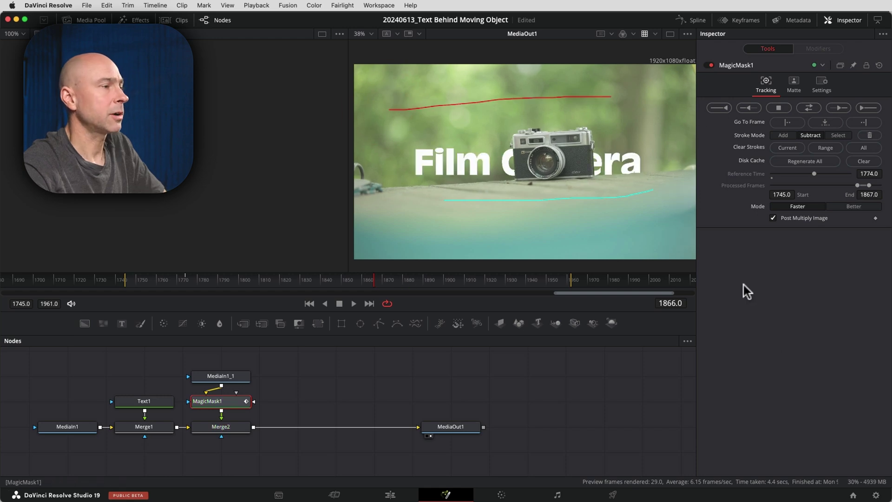
{"action": "left_click", "coordinate": [809, 108]}
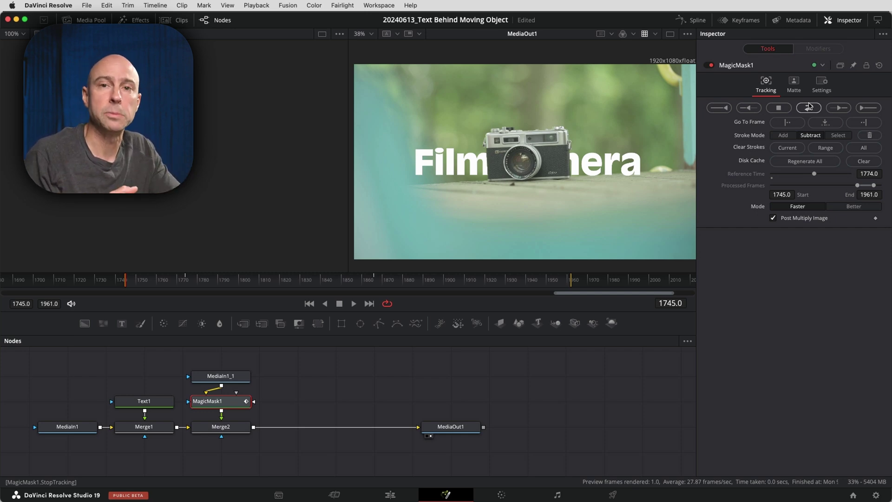
Enlarge the "Film Camera" text to size 0.1693 and check the composite at two points of the clip on the Edit page.
{"action": "left_click", "coordinate": [163, 401]}
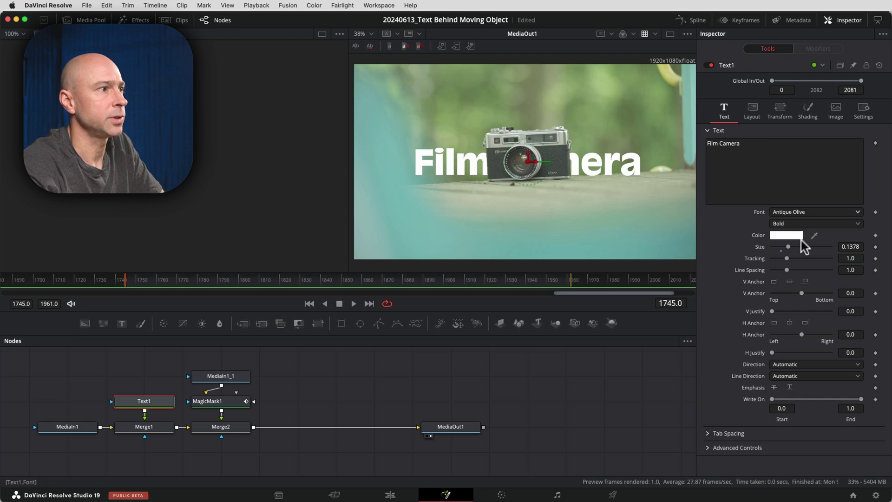
{"action": "left_click_drag", "start_coordinate": [789, 247], "coordinate": [793, 248]}
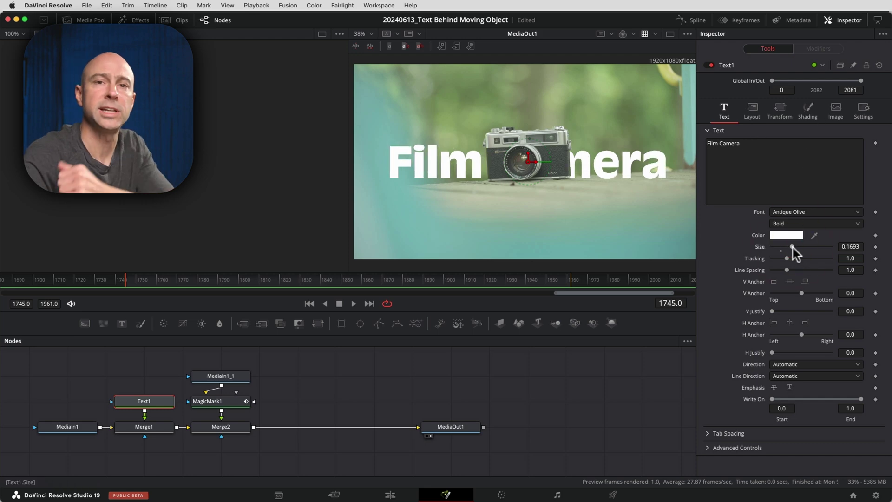
{"action": "key", "text": "shift+4"}
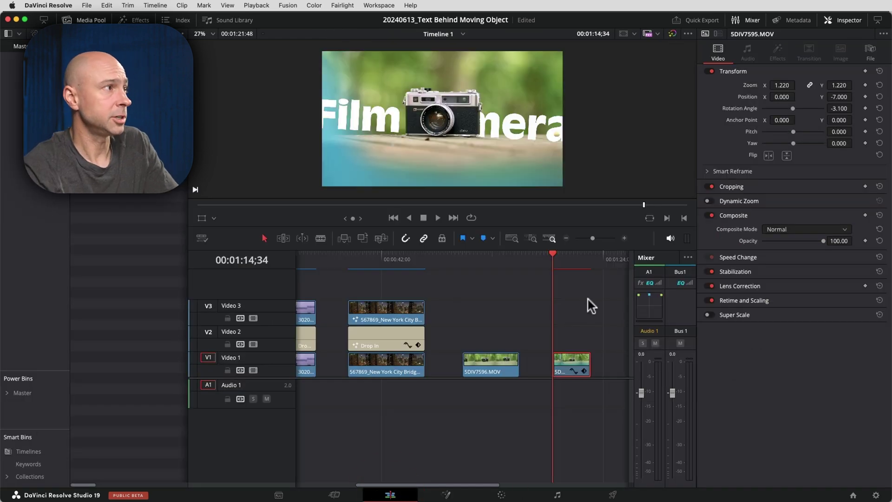
{"action": "left_click", "coordinate": [565, 255]}
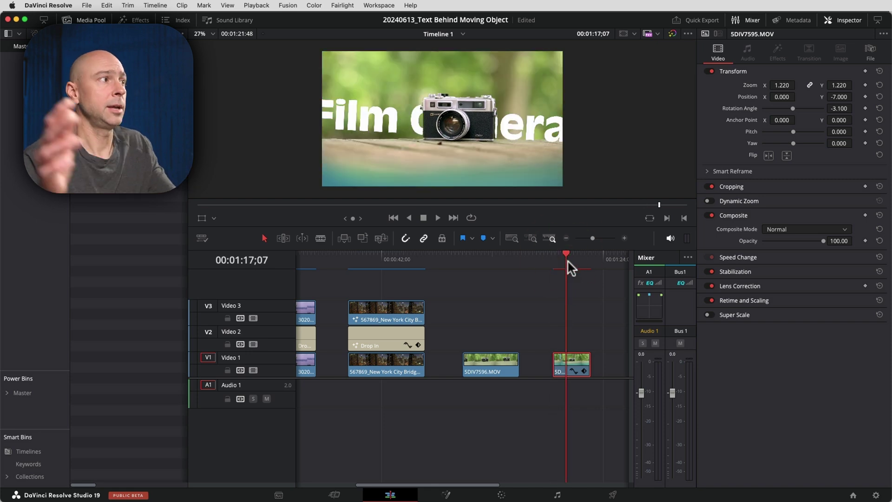